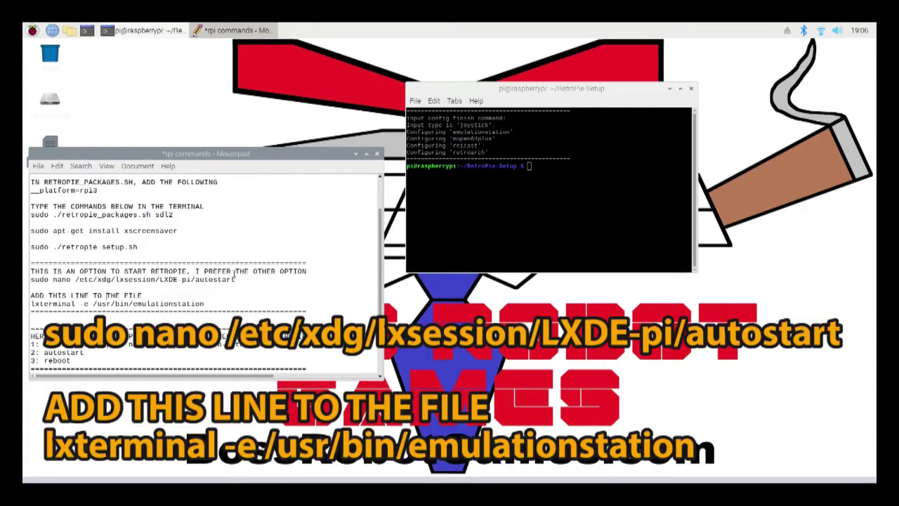
Run the command sudo nano /etc/xdg/lxsession/LXDE-pi/autostart in the terminal, copying it from the notes file.
{"action": "left_click_drag", "start_coordinate": [240, 279], "coordinate": [29, 279]}
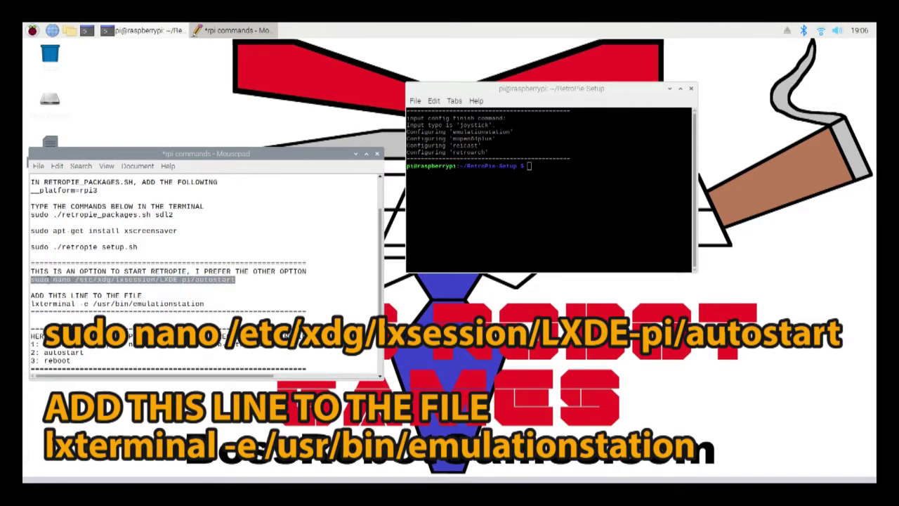
{"action": "left_click", "coordinate": [569, 92]}
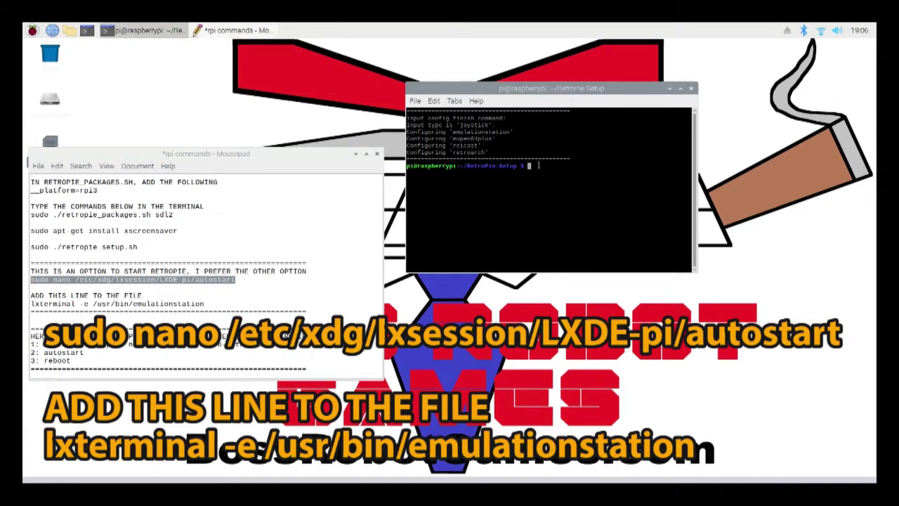
{"action": "middle_click", "coordinate": [542, 175]}
{"action": "key", "text": "Return"}
Copy the line lxterminal -e /usr/bin/emulationstation from the notes to the end of the autostart file, with a blank line above it.
{"action": "left_click_drag", "start_coordinate": [205, 304], "coordinate": [29, 304]}
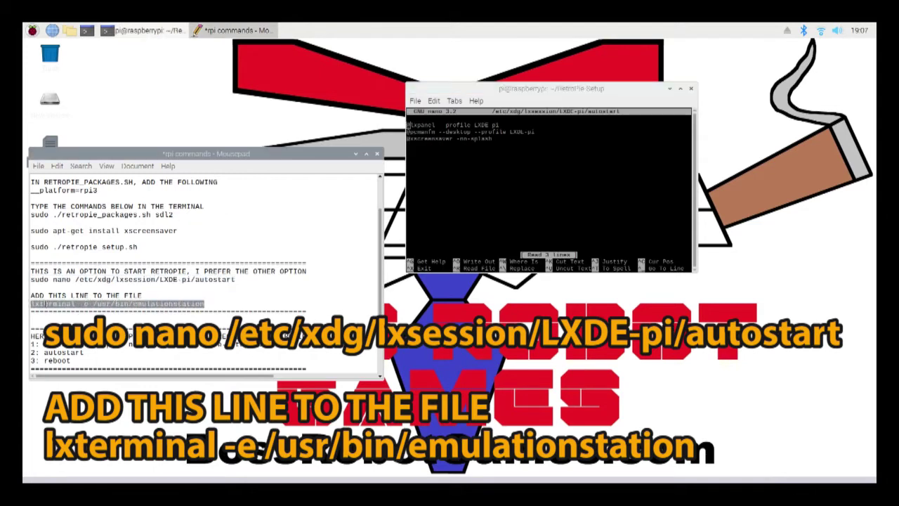
{"action": "right_click", "coordinate": [65, 303]}
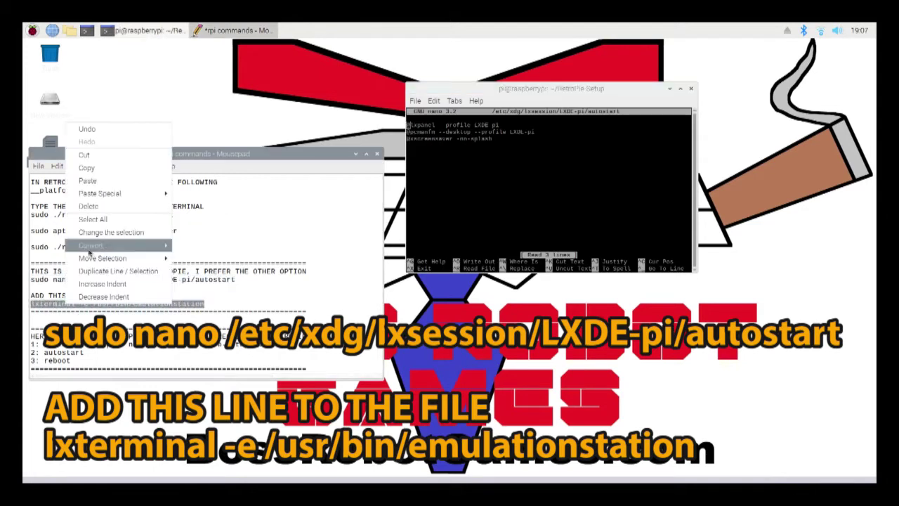
{"action": "left_click", "coordinate": [87, 170]}
{"action": "left_click", "coordinate": [506, 143]}
{"action": "key", "text": "Down"}
{"action": "key", "text": "Down"}
{"action": "key", "text": "Down"}
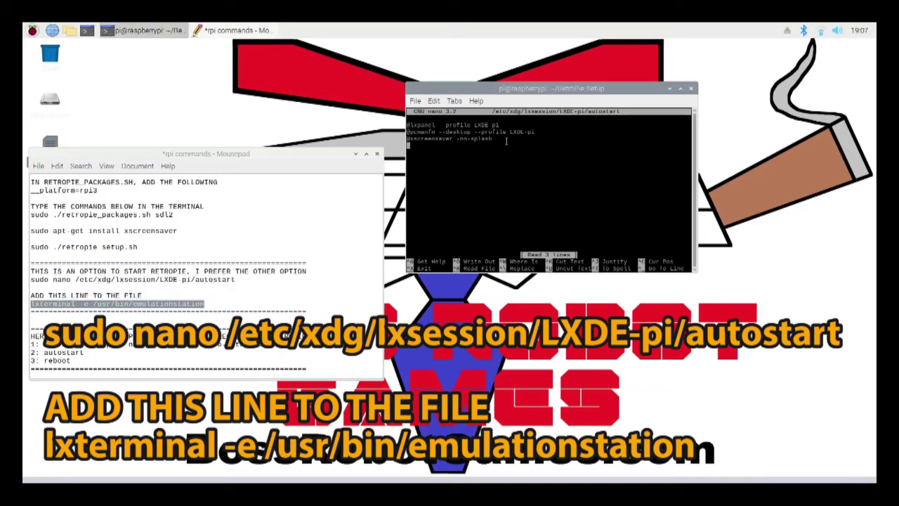
{"action": "middle_click", "coordinate": [414, 144]}
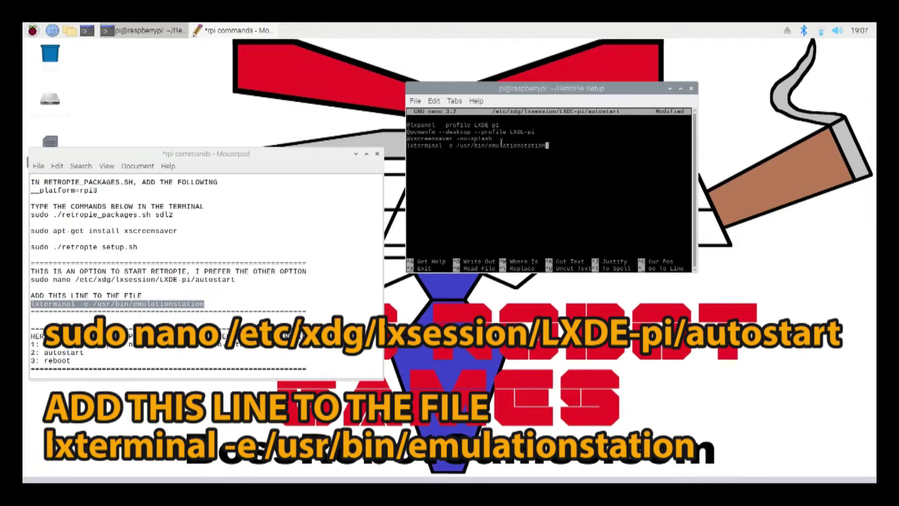
{"action": "key", "text": "Up"}
{"action": "key", "text": "Return"}
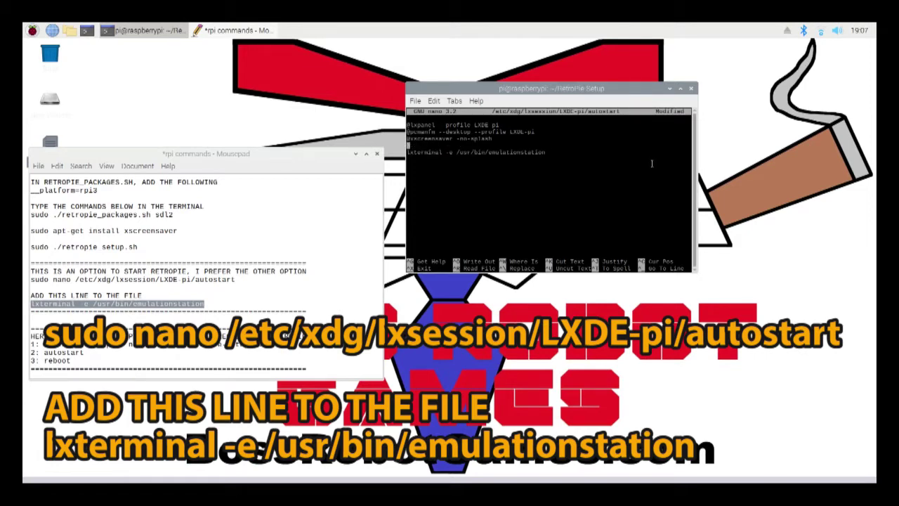
Save the autostart file under its existing name and exit nano.
{"action": "key", "text": "ctrl+o"}
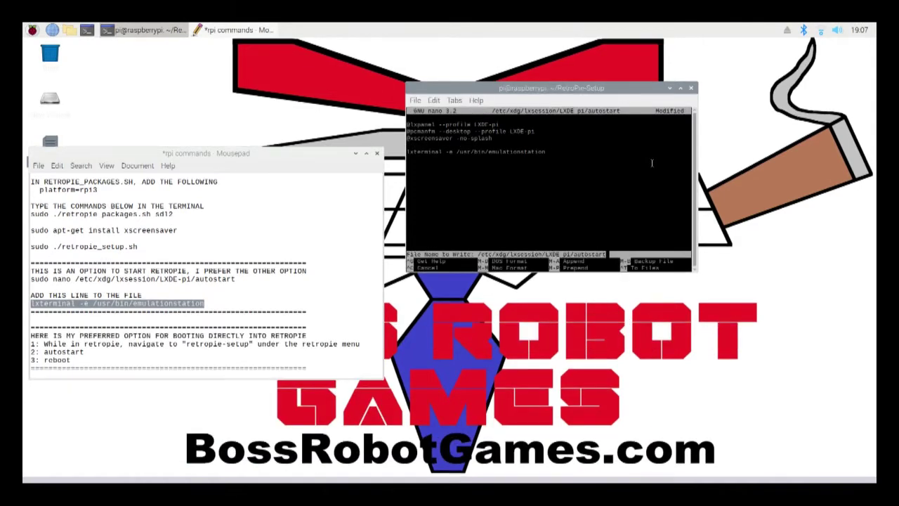
{"action": "key", "text": "Return"}
{"action": "key", "text": "ctrl+x"}
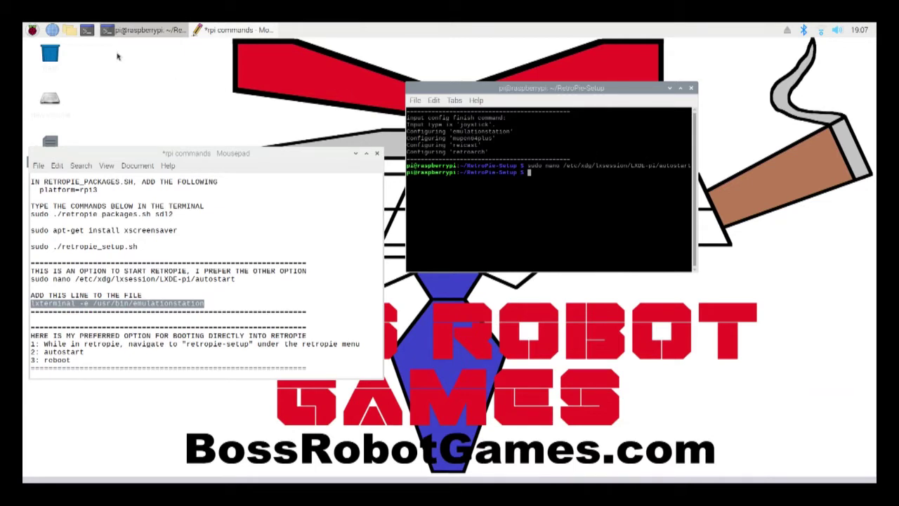
Open the file manager and browse from the filesystem root to the folder /opt/retropie/configs/all.
{"action": "left_click", "coordinate": [69, 30]}
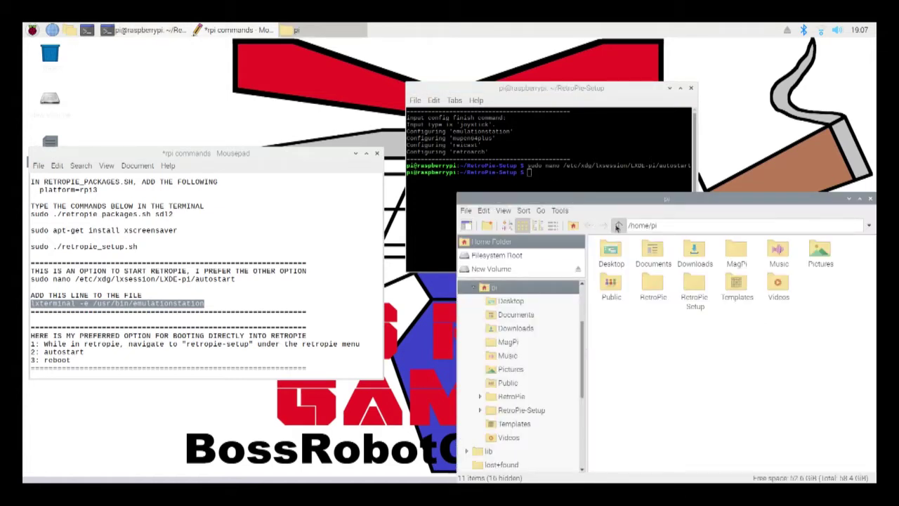
{"action": "left_click", "coordinate": [617, 225]}
{"action": "left_click", "coordinate": [618, 226]}
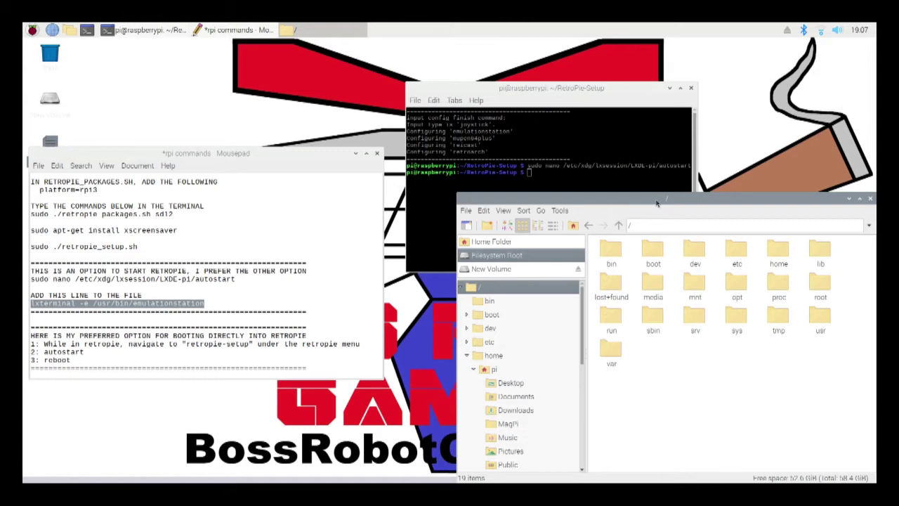
{"action": "left_click_drag", "start_coordinate": [656, 199], "coordinate": [524, 123]}
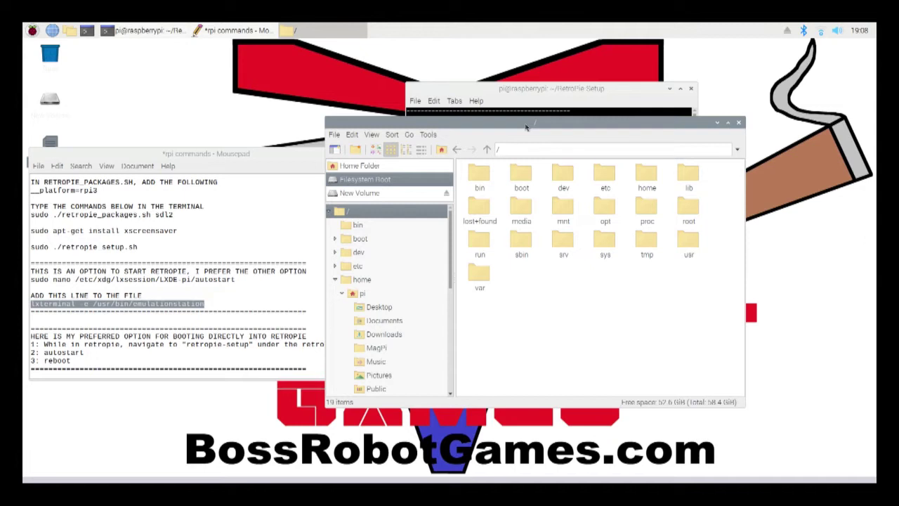
{"action": "double_click", "coordinate": [608, 209]}
{"action": "double_click", "coordinate": [507, 179]}
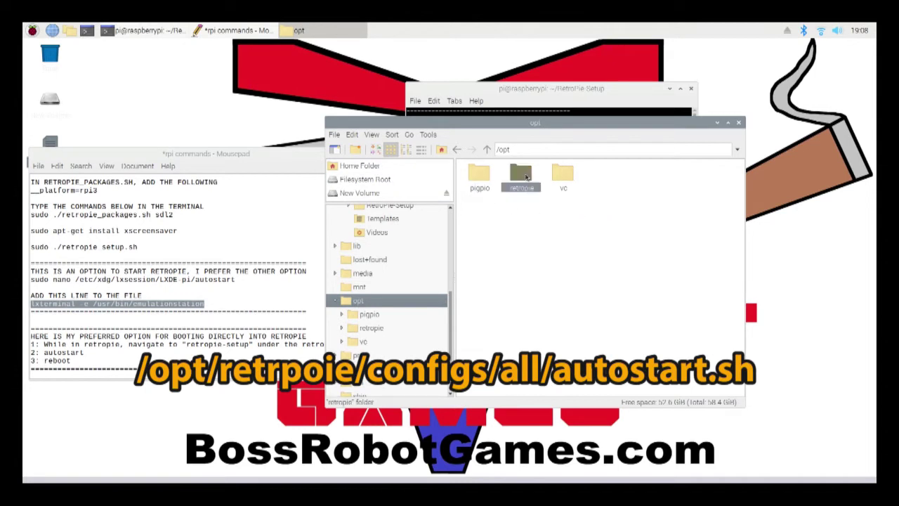
{"action": "double_click", "coordinate": [476, 179]}
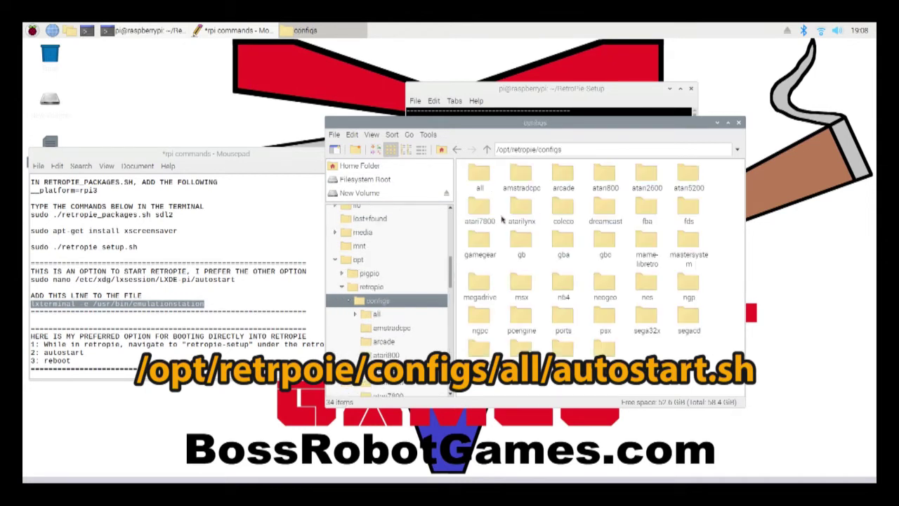
{"action": "double_click", "coordinate": [480, 180]}
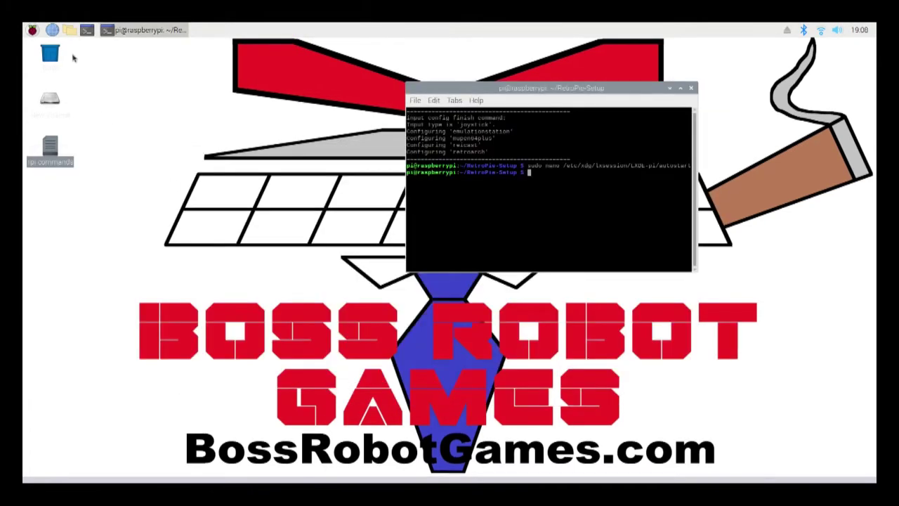
Open the Raspberry Pi's shutdown options.
{"action": "left_click", "coordinate": [33, 29]}
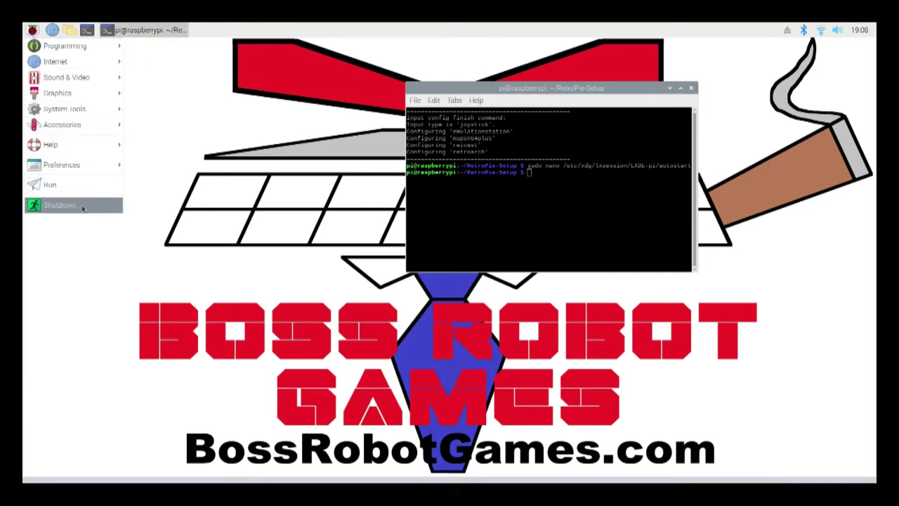
{"action": "left_click", "coordinate": [82, 206]}
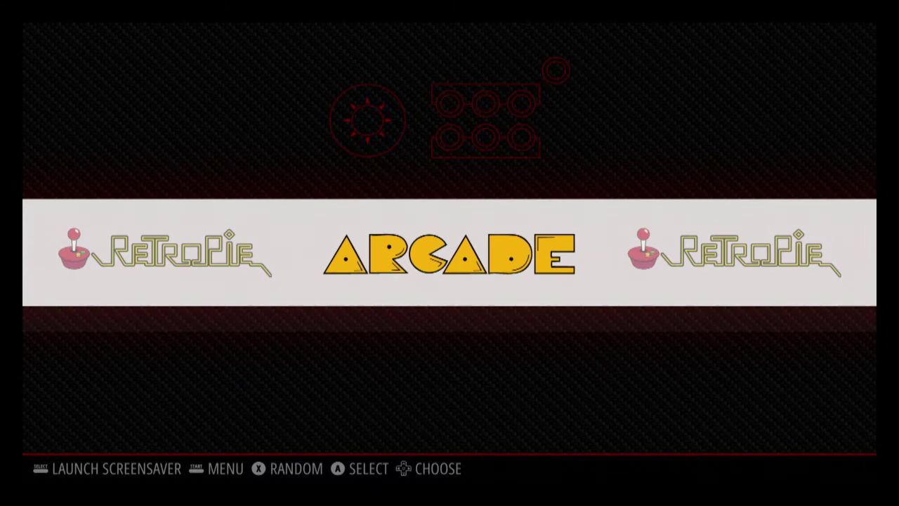
Enter the RetroPie system in EmulationStation and launch RetroPie Setup.
{"action": "key", "text": "Right"}
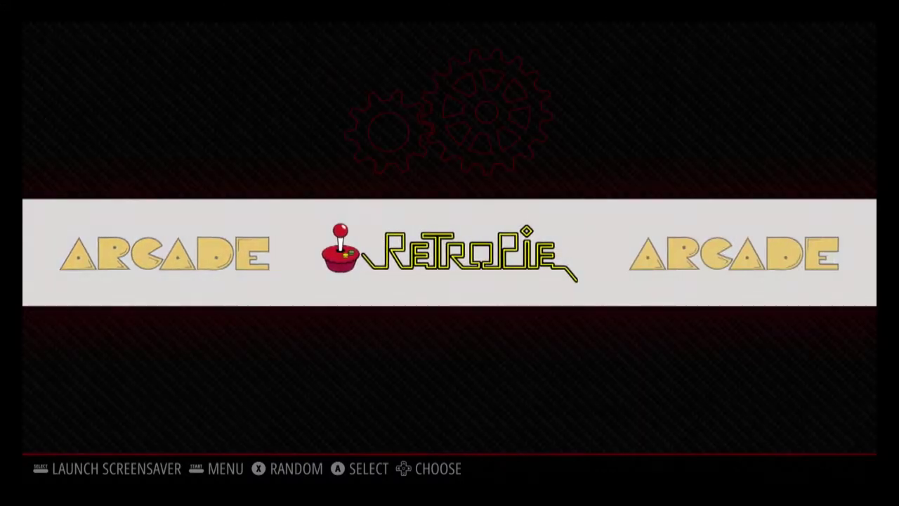
{"action": "key", "text": "Return"}
{"action": "key", "text": "Down"}
{"action": "key", "text": "Down"}
{"action": "key", "text": "Down"}
{"action": "key", "text": "Down"}
{"action": "key", "text": "Down"}
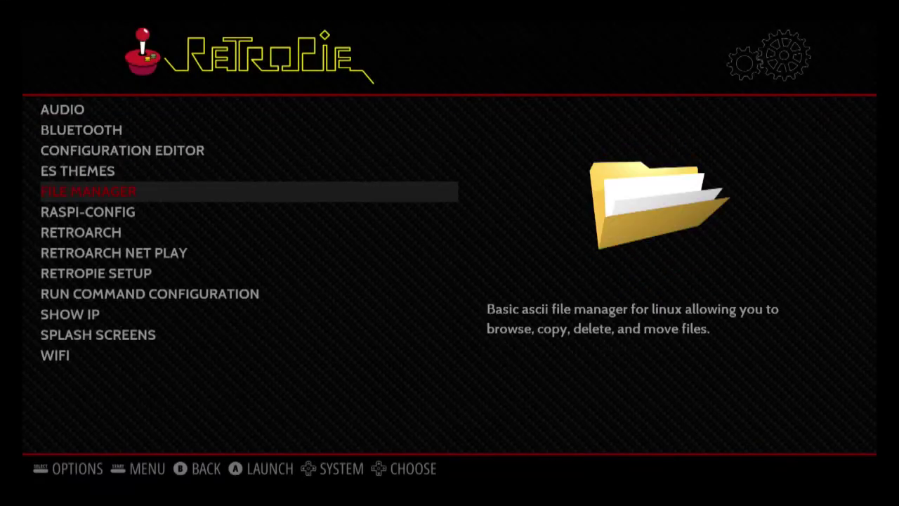
{"action": "key", "text": "Down"}
{"action": "key", "text": "Down"}
{"action": "key", "text": "Down"}
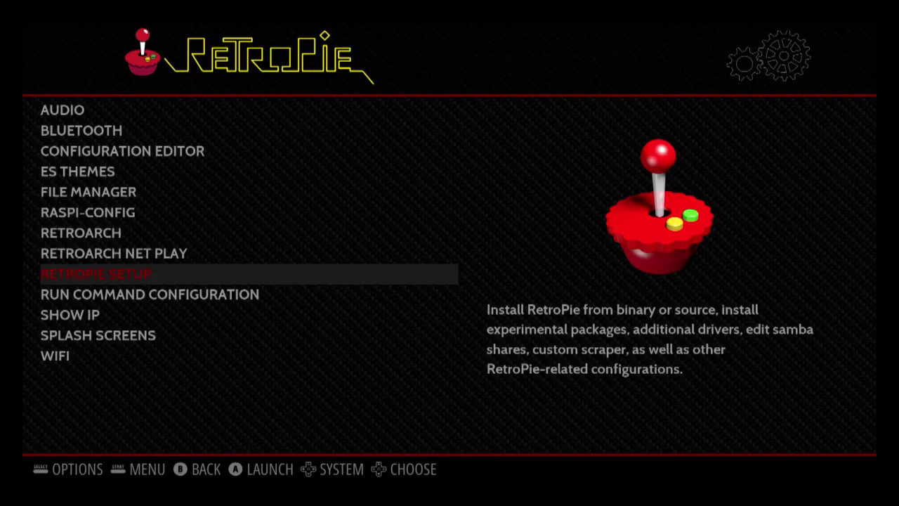
{"action": "key", "text": "Return"}
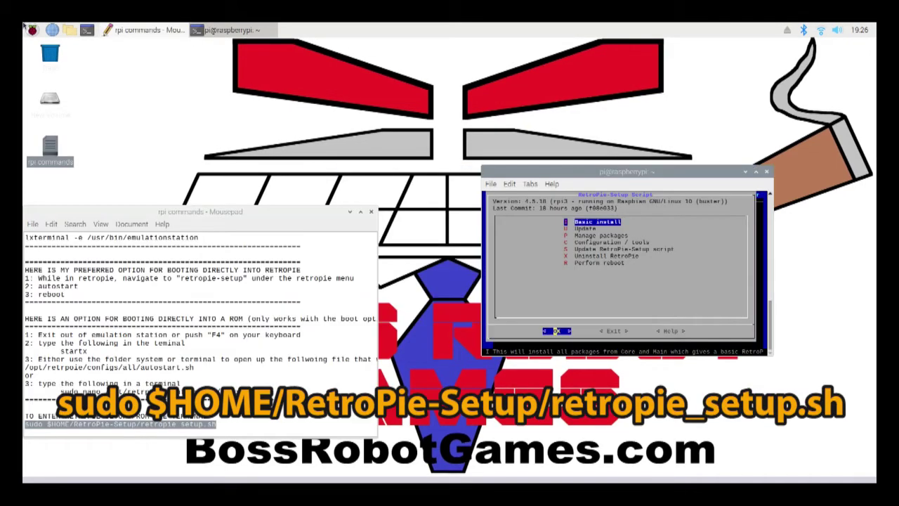
Under Configuration / tools in the RetroPie-Setup script, set autostart to Start Emulation Station at boot.
{"action": "key", "text": "Down"}
{"action": "key", "text": "Down"}
{"action": "key", "text": "Down"}
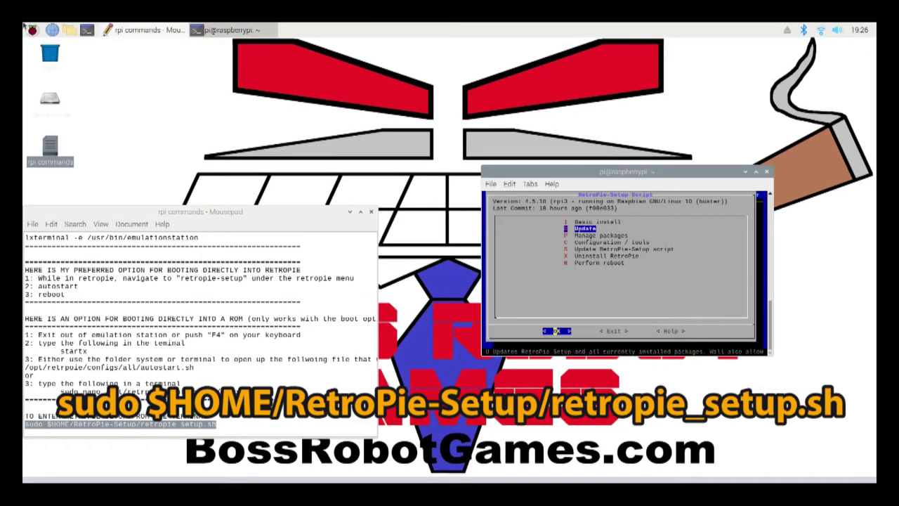
{"action": "key", "text": "Return"}
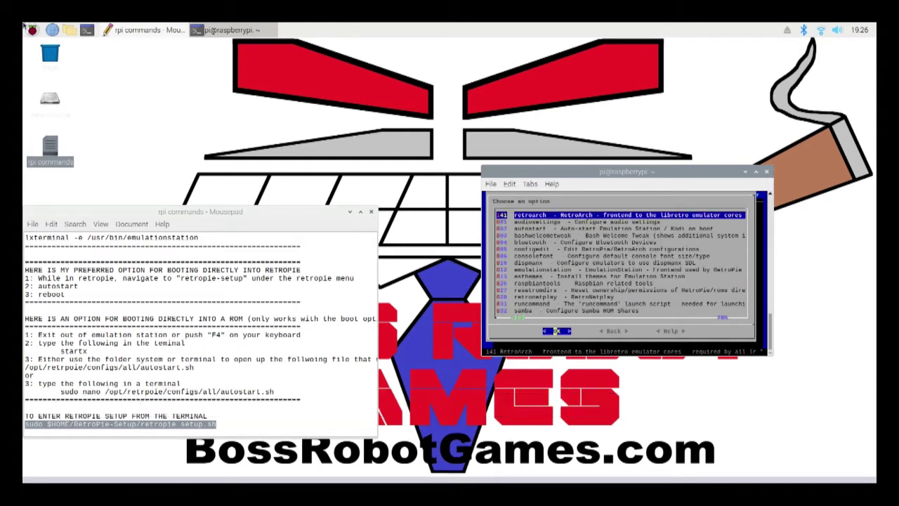
{"action": "key", "text": "Down"}
{"action": "key", "text": "Down"}
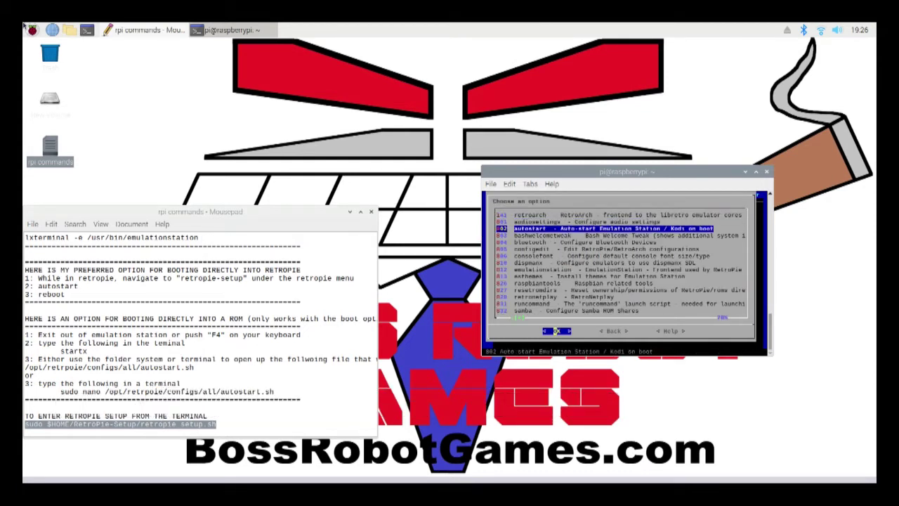
{"action": "key", "text": "Return"}
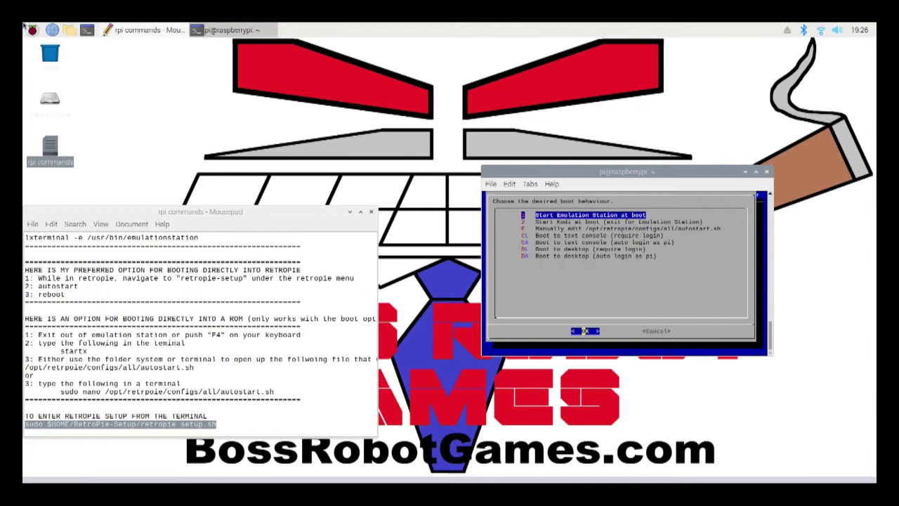
{"action": "key", "text": "Return"}
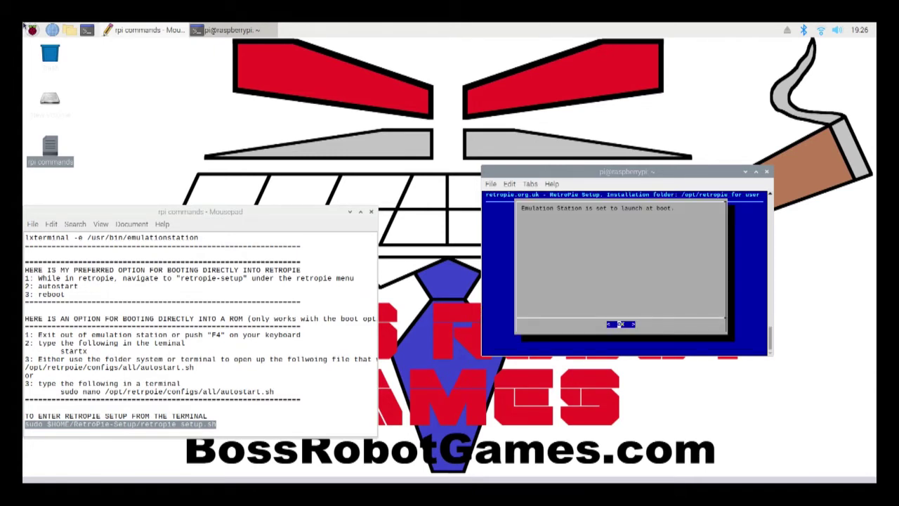
{"action": "key", "text": "Return"}
Leave the boot behaviour and configuration lists and exit the RetroPie-Setup script.
{"action": "key", "text": "Right"}
{"action": "key", "text": "Return"}
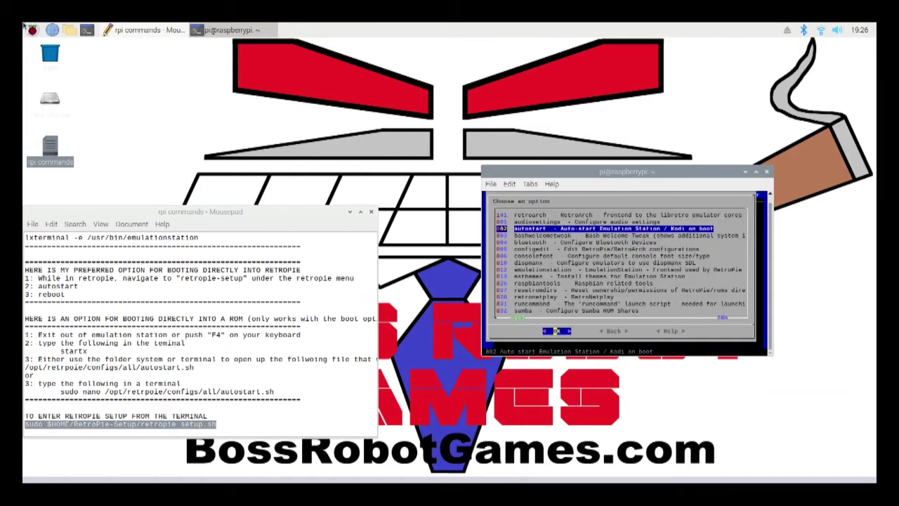
{"action": "key", "text": "Right"}
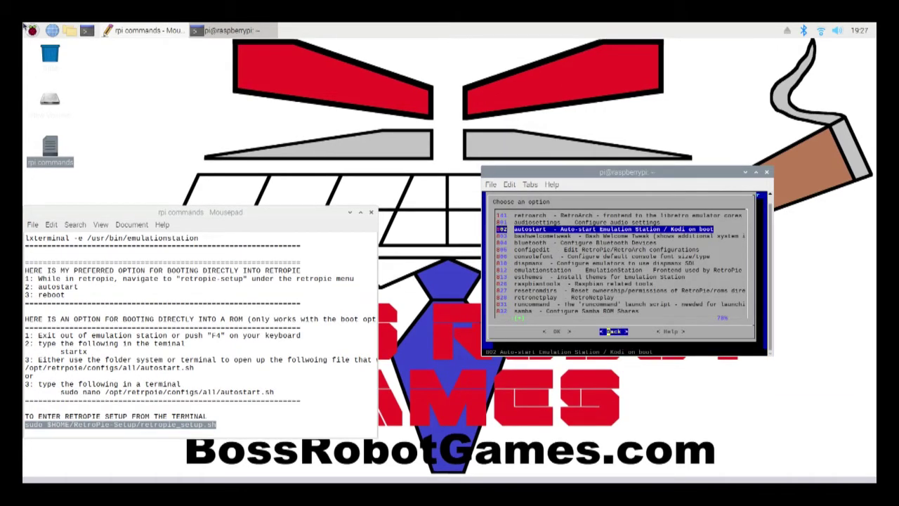
{"action": "key", "text": "Return"}
{"action": "key", "text": "Right"}
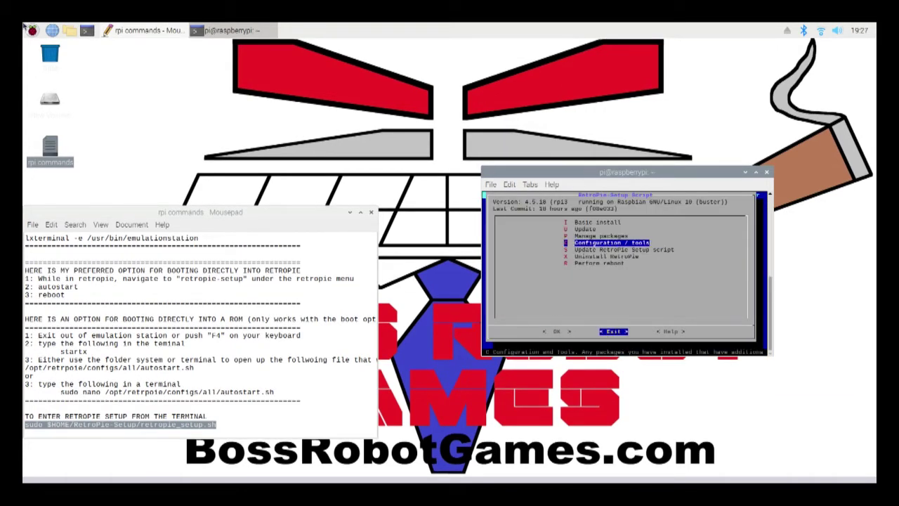
{"action": "key", "text": "Return"}
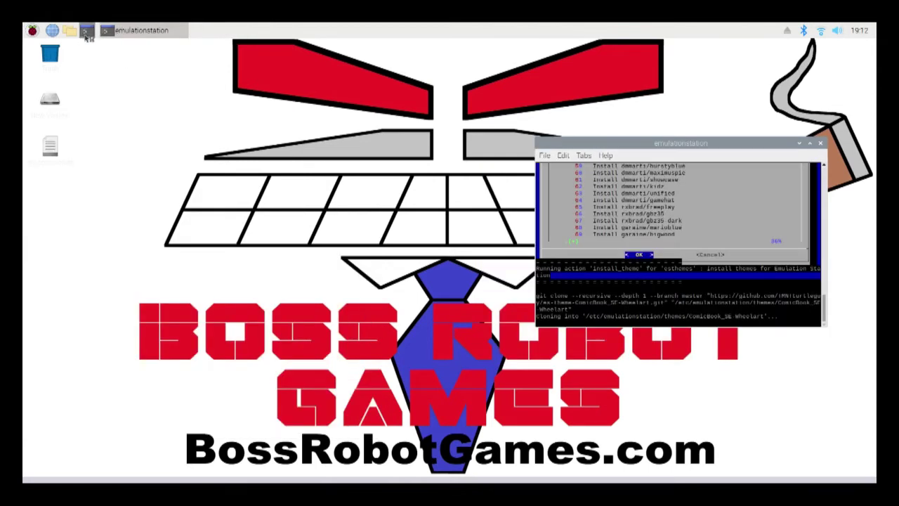
Open /etc/xdg/lxsession/LXDE-pi/autostart in nano in a new terminal window.
{"action": "key", "text": "ctrl+alt+t"}
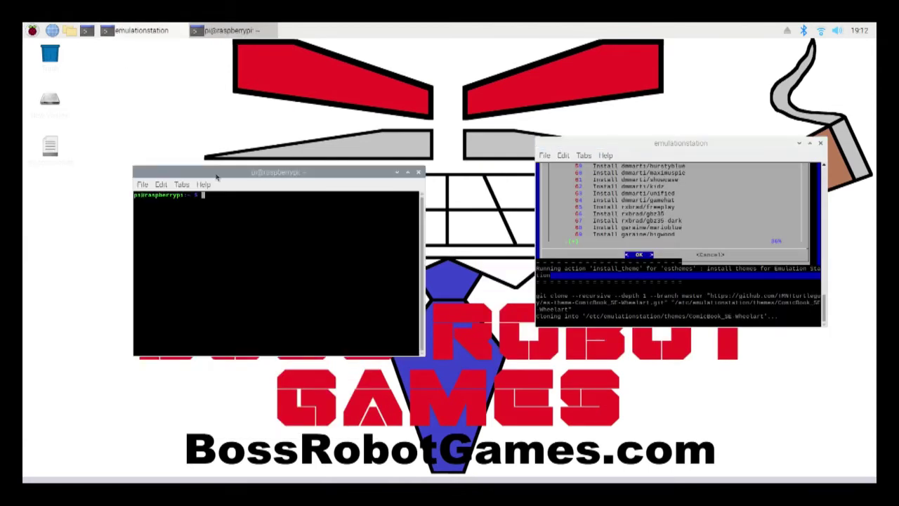
{"action": "key", "text": "ctrl+shift+v"}
{"action": "key", "text": "Return"}
Delete the line lxterminal -e /usr/bin/emulationstation from the end of the autostart file.
{"action": "key", "text": "Down"}
{"action": "key", "text": "Down"}
{"action": "key", "text": "Down"}
{"action": "key", "text": "Down"}
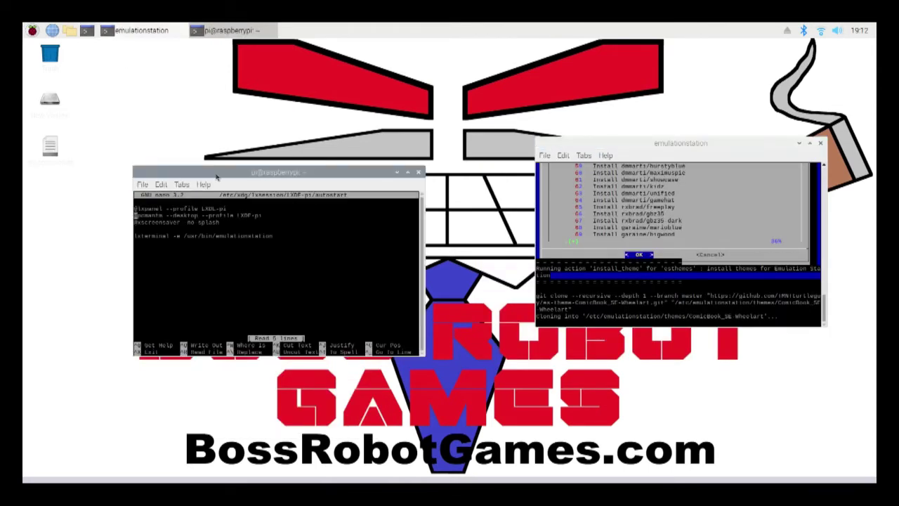
{"action": "key", "text": "Right"}
{"action": "key", "text": "Right"}
{"action": "key", "text": "Right"}
{"action": "key", "text": "Right"}
{"action": "key", "text": "Right"}
{"action": "key", "text": "Right"}
{"action": "key", "text": "Right"}
{"action": "key", "text": "Right"}
{"action": "key", "text": "Right"}
{"action": "key", "text": "Right"}
{"action": "key", "text": "Right"}
{"action": "key", "text": "Right"}
{"action": "key", "text": "Right"}
{"action": "key", "text": "Right"}
{"action": "key", "text": "Right"}
{"action": "key", "text": "Right"}
{"action": "key", "text": "Right"}
{"action": "key", "text": "Right"}
{"action": "key", "text": "Right"}
{"action": "key", "text": "Right"}
{"action": "key", "text": "BackSpace"}
{"action": "key", "text": "BackSpace"}
{"action": "key", "text": "BackSpace"}
{"action": "key", "text": "BackSpace"}
{"action": "key", "text": "BackSpace"}
{"action": "key", "text": "BackSpace"}
{"action": "key", "text": "BackSpace"}
{"action": "key", "text": "BackSpace"}
{"action": "key", "text": "BackSpace"}
{"action": "key", "text": "BackSpace"}
{"action": "key", "text": "BackSpace"}
{"action": "key", "text": "BackSpace"}
{"action": "key", "text": "BackSpace"}
{"action": "key", "text": "BackSpace"}
{"action": "key", "text": "BackSpace"}
{"action": "key", "text": "BackSpace"}
{"action": "key", "text": "BackSpace"}
{"action": "key", "text": "BackSpace"}
{"action": "key", "text": "BackSpace"}
{"action": "key", "text": "BackSpace"}
{"action": "key", "text": "BackSpace"}
{"action": "key", "text": "BackSpace"}
{"action": "key", "text": "BackSpace"}
{"action": "key", "text": "BackSpace"}
{"action": "key", "text": "BackSpace"}
{"action": "key", "text": "BackSpace"}
{"action": "key", "text": "BackSpace"}
{"action": "key", "text": "BackSpace"}
{"action": "key", "text": "BackSpace"}
{"action": "key", "text": "BackSpace"}
{"action": "key", "text": "BackSpace"}
{"action": "key", "text": "BackSpace"}
{"action": "key", "text": "BackSpace"}
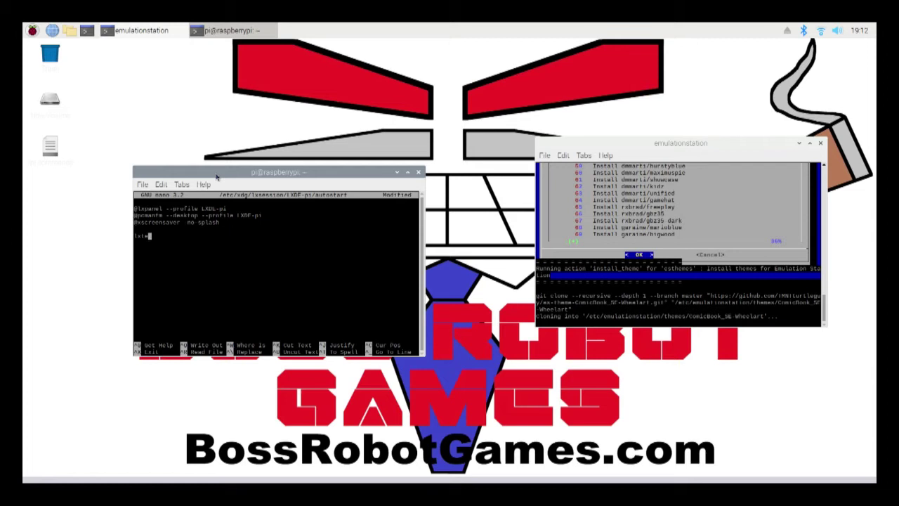
Exit nano, saving the changes to the LXDE-pi autostart file.
{"action": "key", "text": "ctrl+x"}
{"action": "key", "text": "y"}
{"action": "key", "text": "Return"}
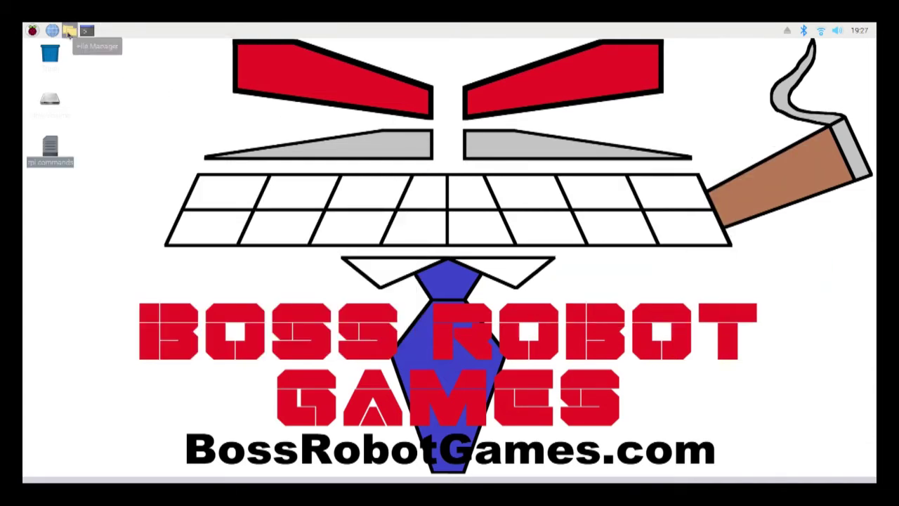
Browse to /opt/retropie/configs/all in the file manager and open autostart.sh in the text editor.
{"action": "left_click", "coordinate": [69, 31]}
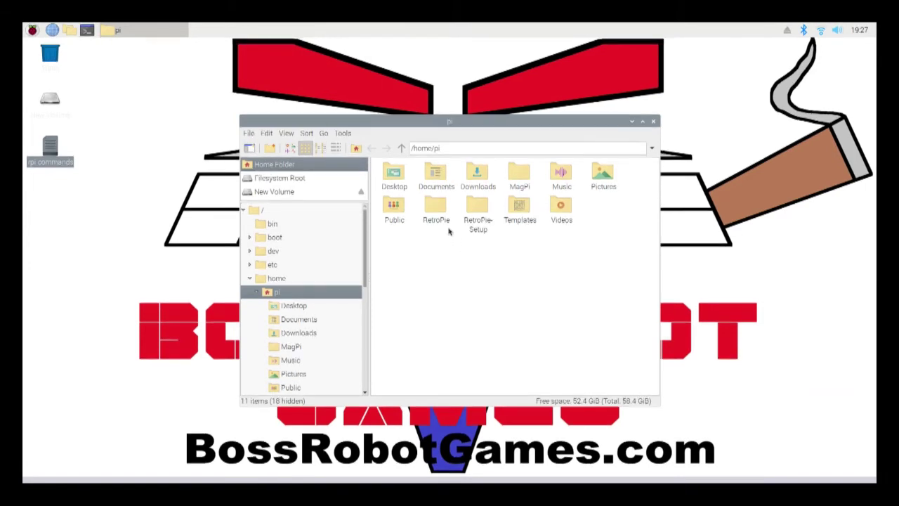
{"action": "double_click", "coordinate": [401, 148]}
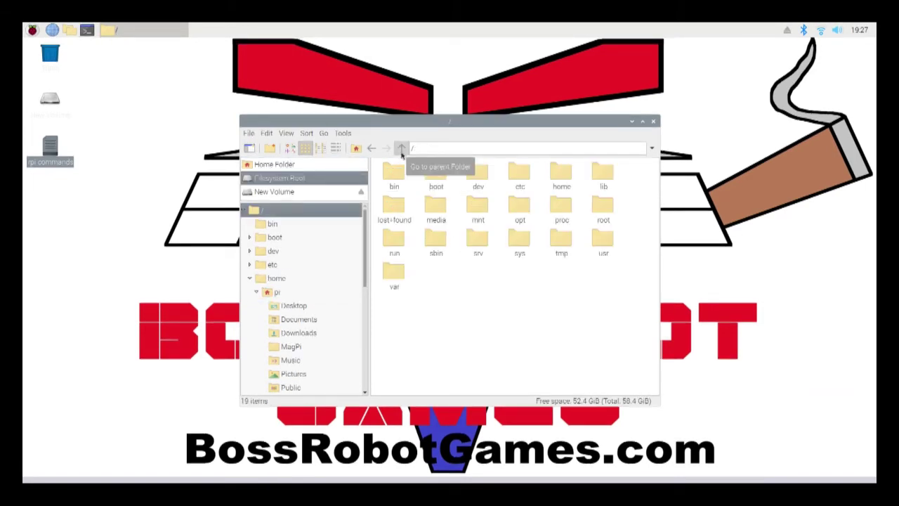
{"action": "double_click", "coordinate": [520, 206]}
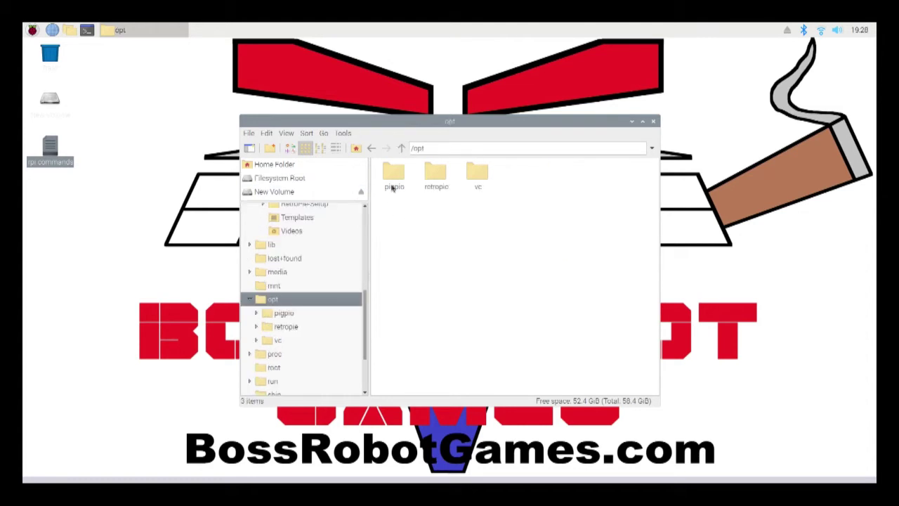
{"action": "double_click", "coordinate": [436, 182]}
{"action": "double_click", "coordinate": [394, 184]}
{"action": "double_click", "coordinate": [391, 175]}
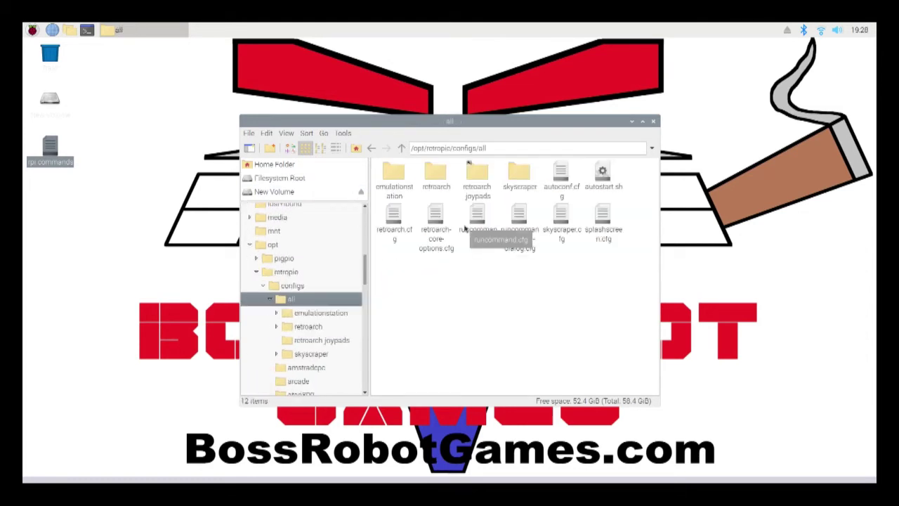
{"action": "left_click", "coordinate": [603, 175]}
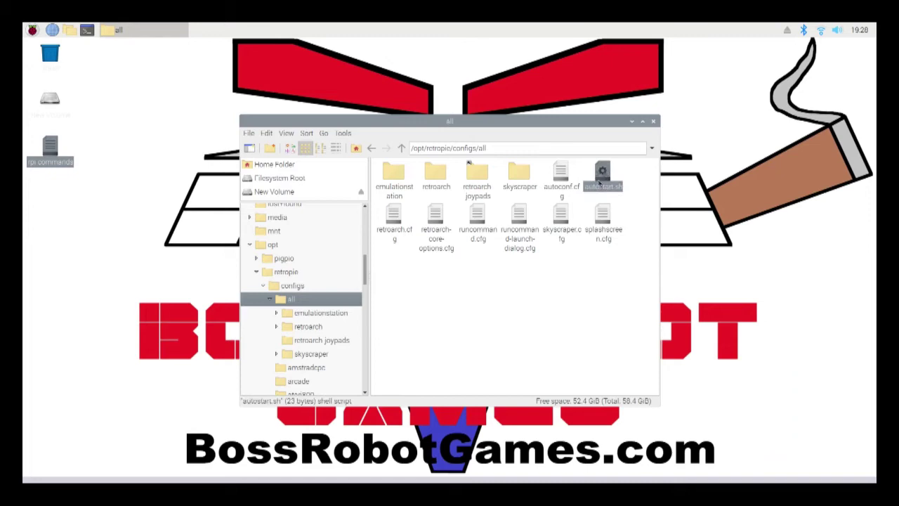
{"action": "right_click", "coordinate": [599, 181]}
{"action": "left_click", "coordinate": [622, 201]}
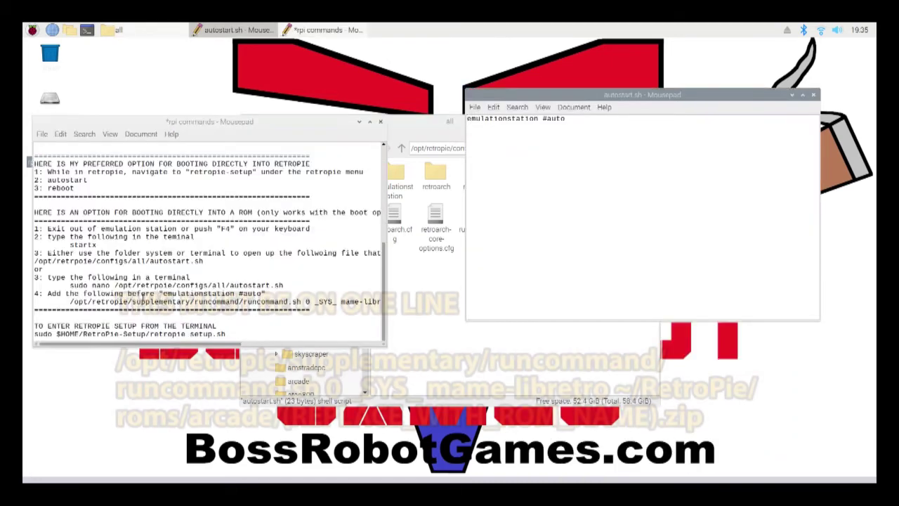
Copy the /opt/retropie/supplementary/runcommand/runcommand.sh line from the rpi commands notes onto a new line above emulationstation #auto in autostart.sh.
{"action": "left_click_drag", "start_coordinate": [70, 300], "coordinate": [398, 302]}
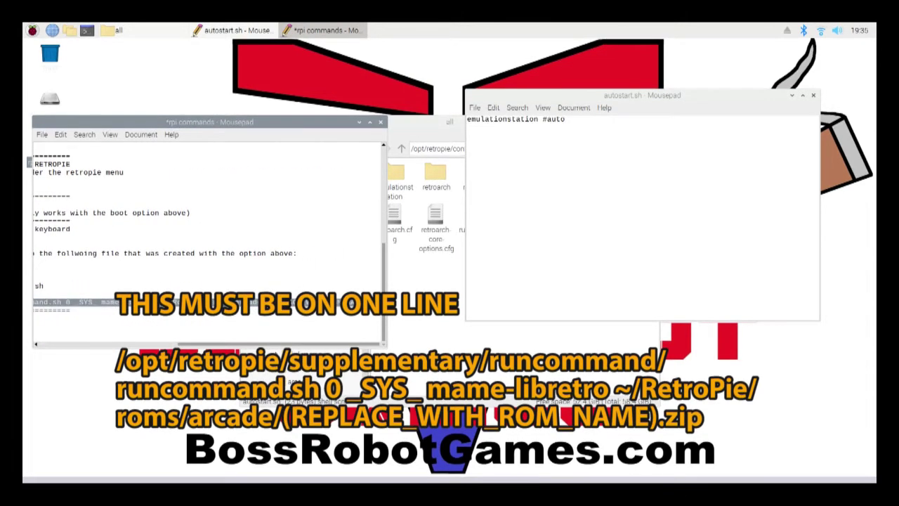
{"action": "right_click", "coordinate": [329, 301]}
{"action": "left_click", "coordinate": [351, 176]}
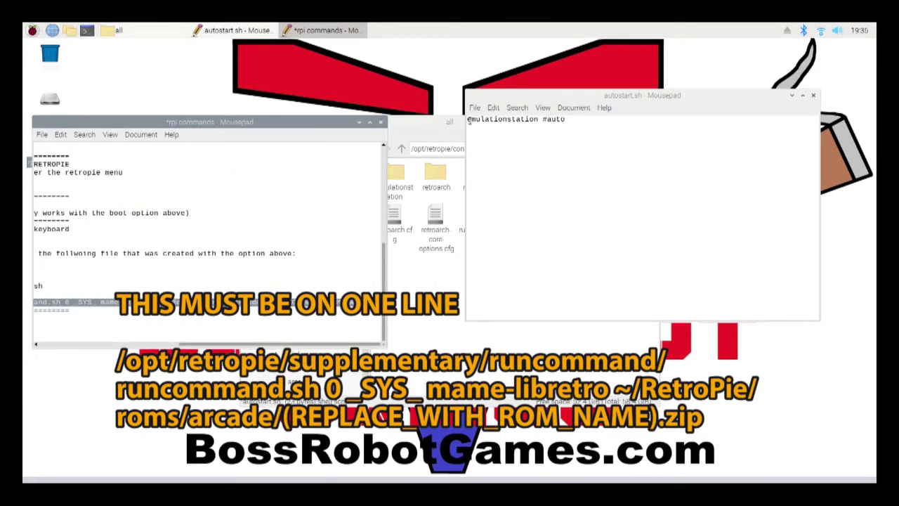
{"action": "left_click", "coordinate": [467, 119]}
{"action": "key", "text": "Return"}
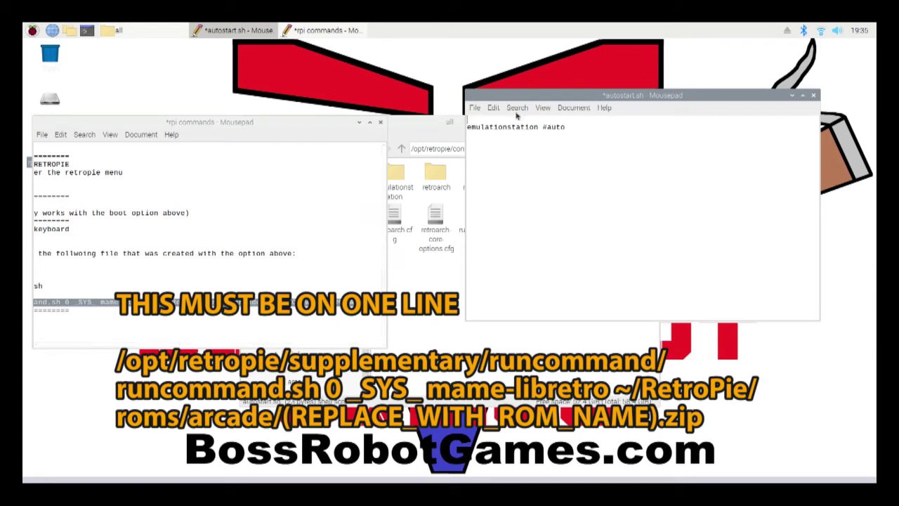
{"action": "key", "text": "ctrl+v"}
Delete the placeholder (REPLACE_WITH_ROM_NAME) before .zip in the pasted runcommand line.
{"action": "key", "text": "BackSpace"}
{"action": "key", "text": "BackSpace"}
{"action": "key", "text": "BackSpace"}
{"action": "key", "text": "BackSpace"}
{"action": "key", "text": "BackSpace"}
{"action": "key", "text": "BackSpace"}
{"action": "key", "text": "BackSpace"}
{"action": "key", "text": "BackSpace"}
{"action": "key", "text": "BackSpace"}
{"action": "key", "text": "BackSpace"}
{"action": "key", "text": "BackSpace"}
{"action": "key", "text": "BackSpace"}
{"action": "key", "text": "BackSpace"}
{"action": "key", "text": "BackSpace"}
{"action": "key", "text": "BackSpace"}
{"action": "key", "text": "BackSpace"}
{"action": "key", "text": "BackSpace"}
{"action": "key", "text": "BackSpace"}
{"action": "key", "text": "BackSpace"}
{"action": "key", "text": "BackSpace"}
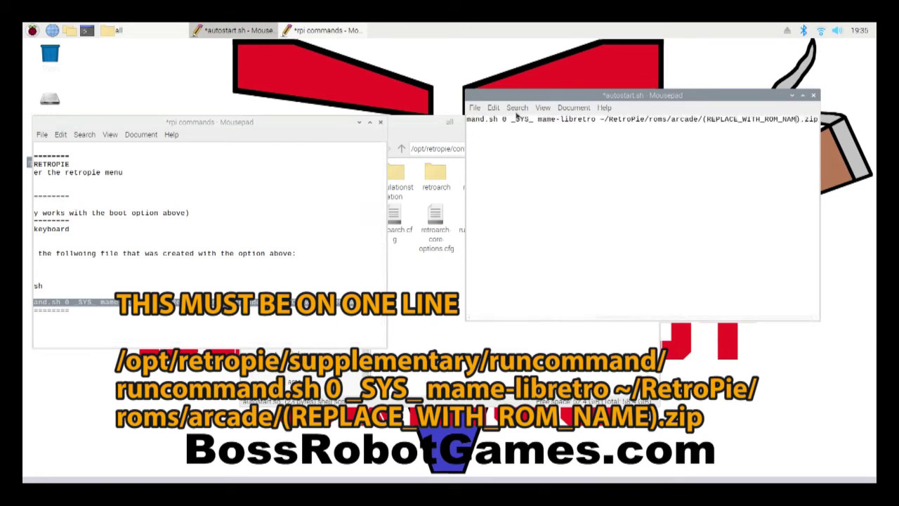
{"action": "key", "text": "BackSpace"}
{"action": "key", "text": "BackSpace"}
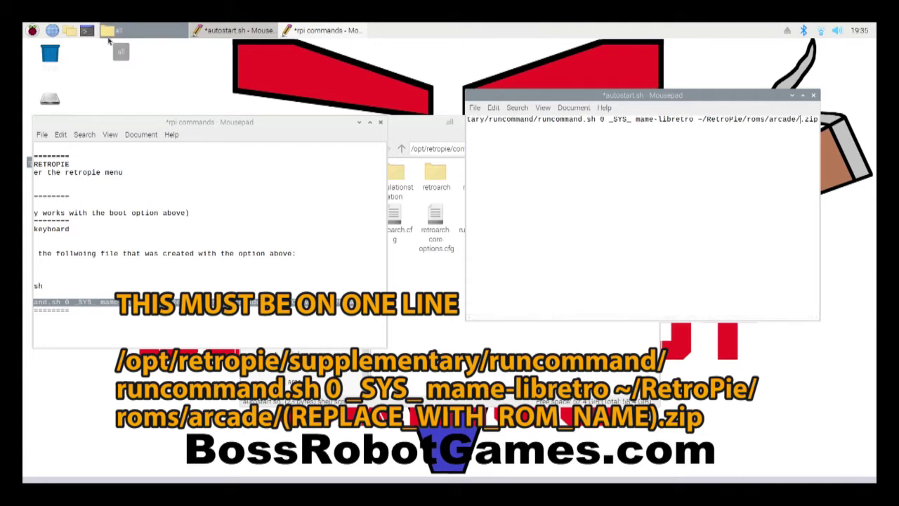
Browse to /home/pi/RetroPie/roms/arcade and copy the base name of the ROM file daraku.zip.
{"action": "left_click", "coordinate": [69, 30]}
{"action": "double_click", "coordinate": [653, 284]}
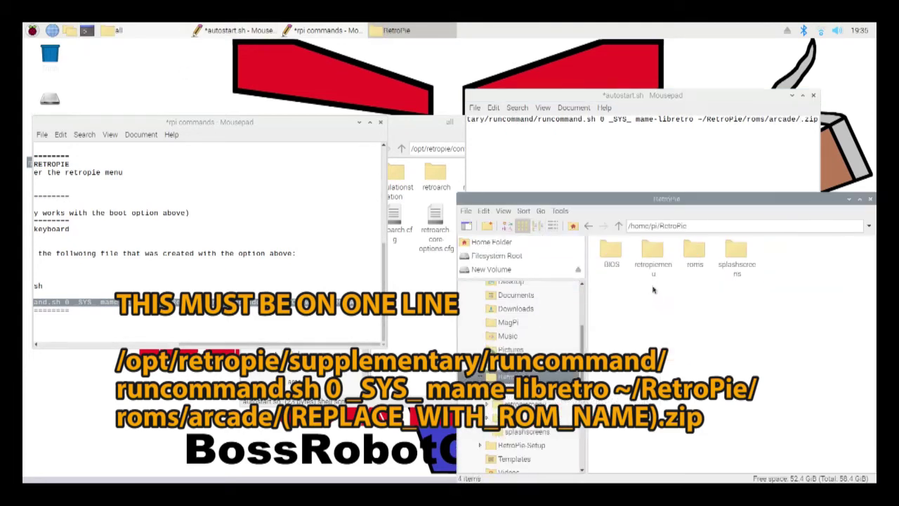
{"action": "double_click", "coordinate": [694, 255]}
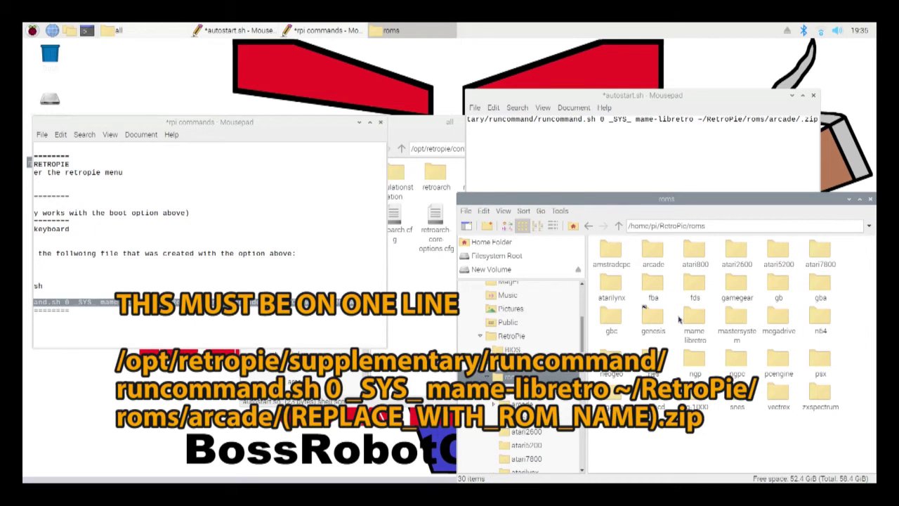
{"action": "left_click", "coordinate": [657, 259]}
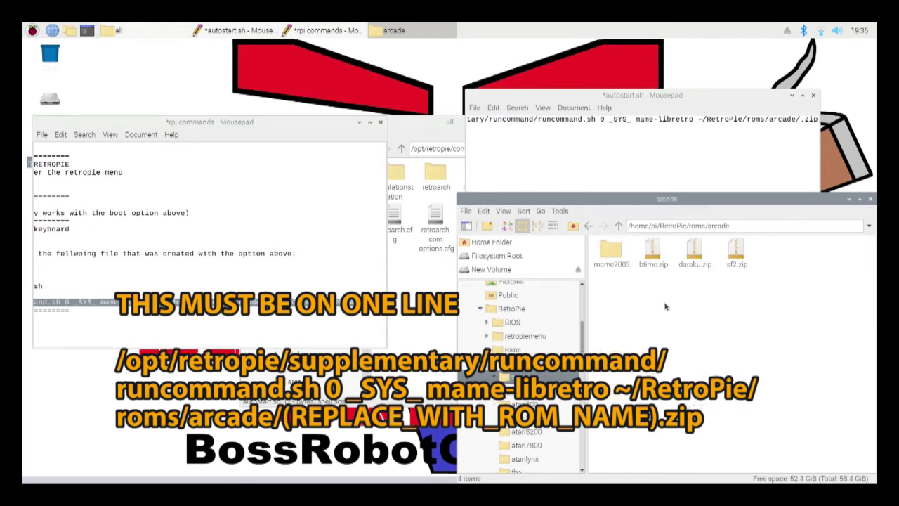
{"action": "left_click", "coordinate": [694, 261]}
{"action": "key", "text": "F2"}
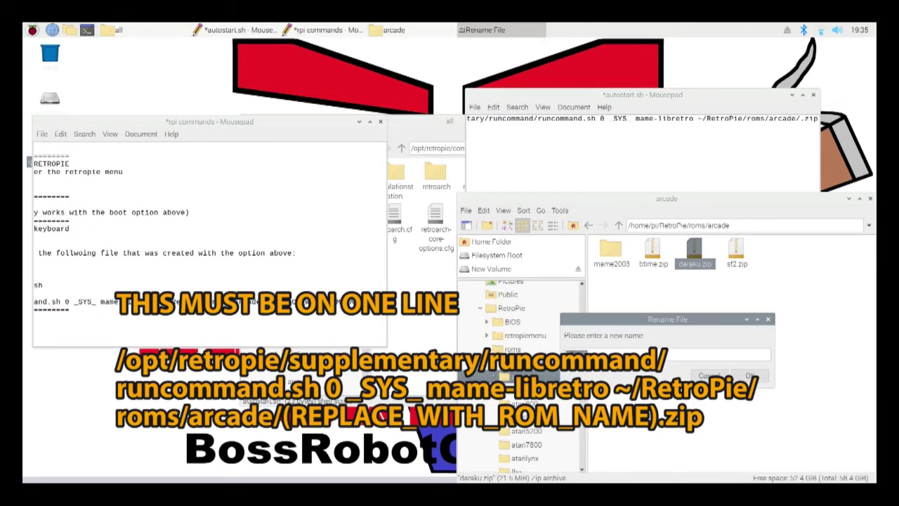
{"action": "left_click", "coordinate": [749, 376]}
Insert the ROM name daraku before .zip in the runcommand line and save autostart.sh.
{"action": "left_click", "coordinate": [791, 119]}
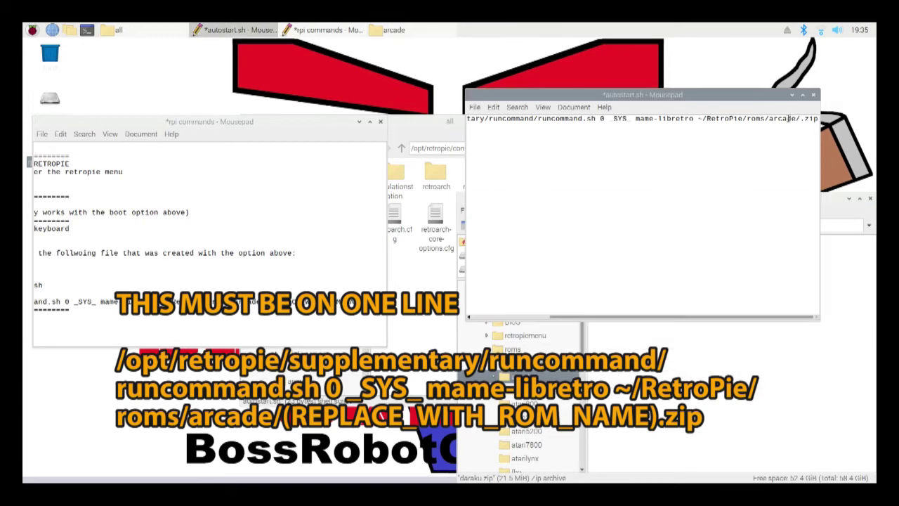
{"action": "key", "text": "ctrl+v"}
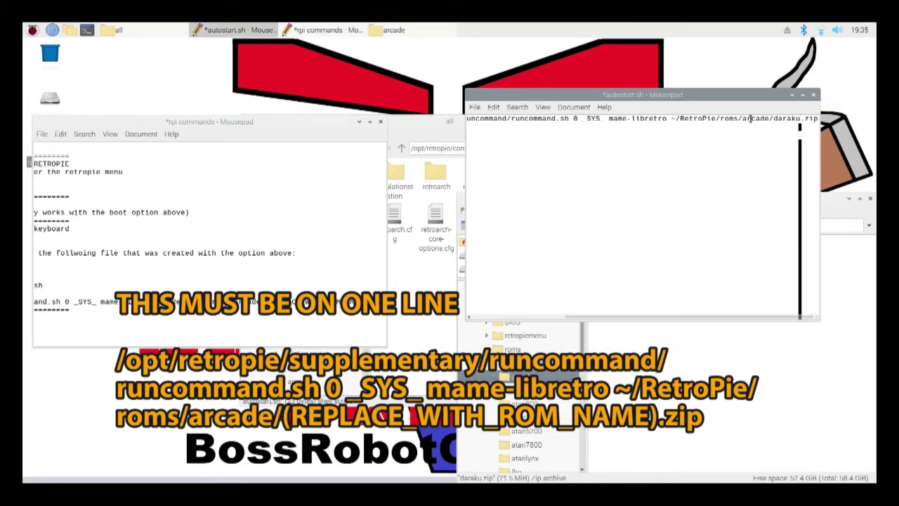
{"action": "left_click", "coordinate": [803, 94]}
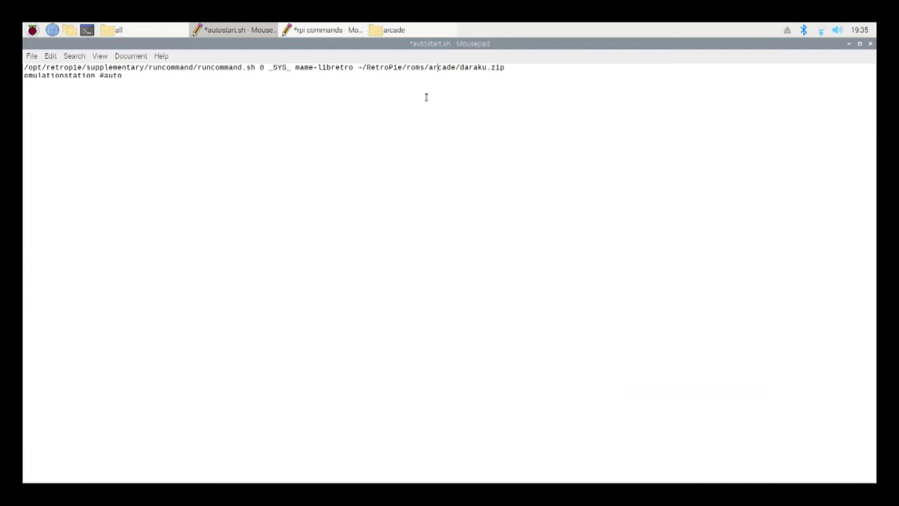
{"action": "left_click", "coordinate": [859, 43]}
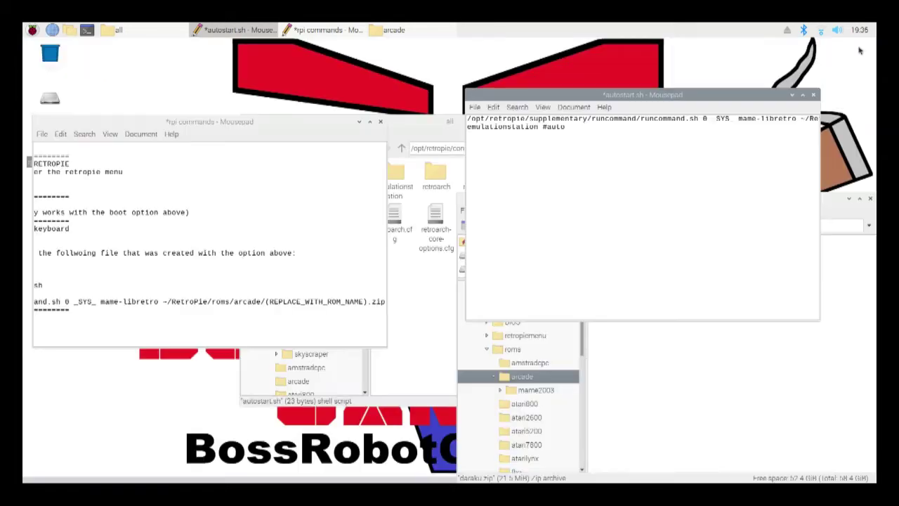
{"action": "left_click", "coordinate": [474, 106]}
{"action": "left_click", "coordinate": [493, 184]}
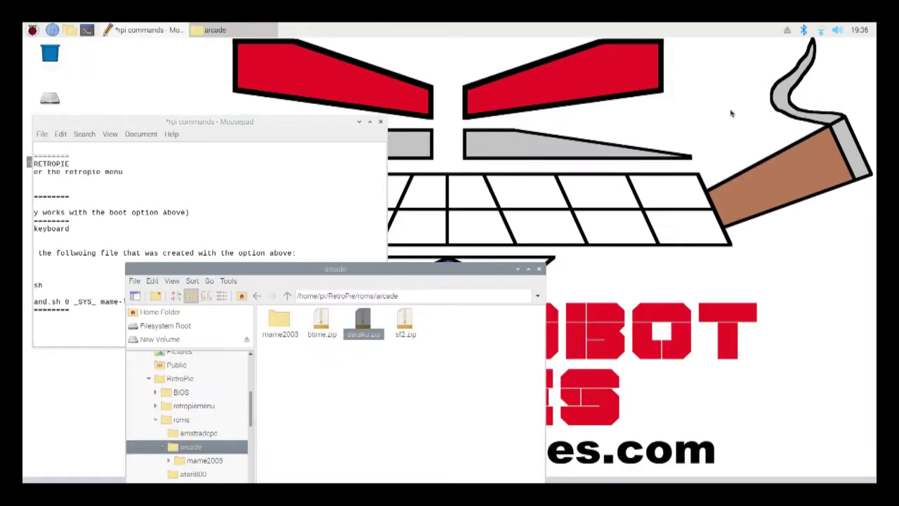
View /opt/retropie/configs/all/autostart.sh with sudo nano in a new terminal, then exit without editing.
{"action": "left_click", "coordinate": [86, 30]}
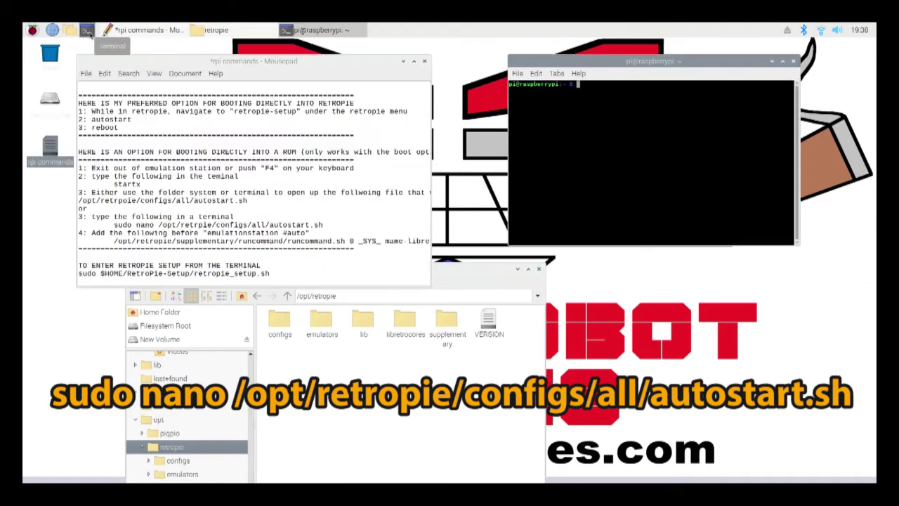
{"action": "key", "text": "Return"}
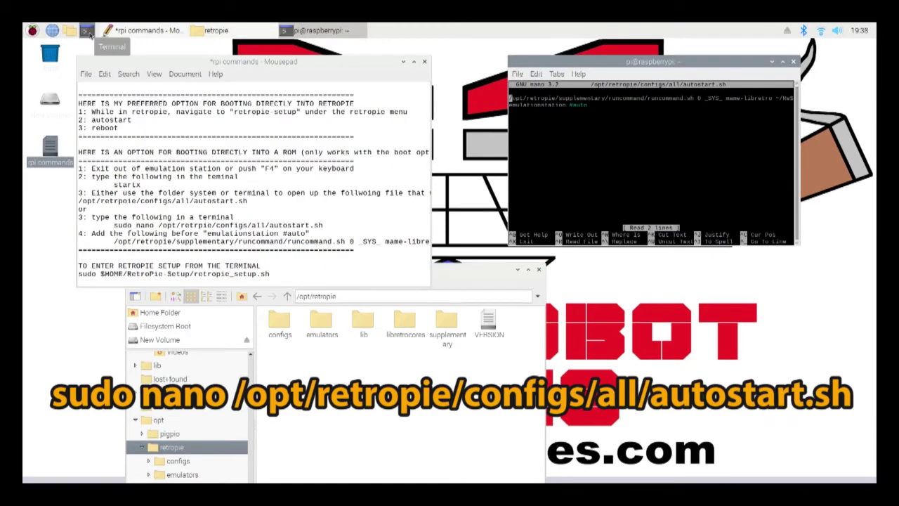
{"action": "key", "text": "ctrl+x"}
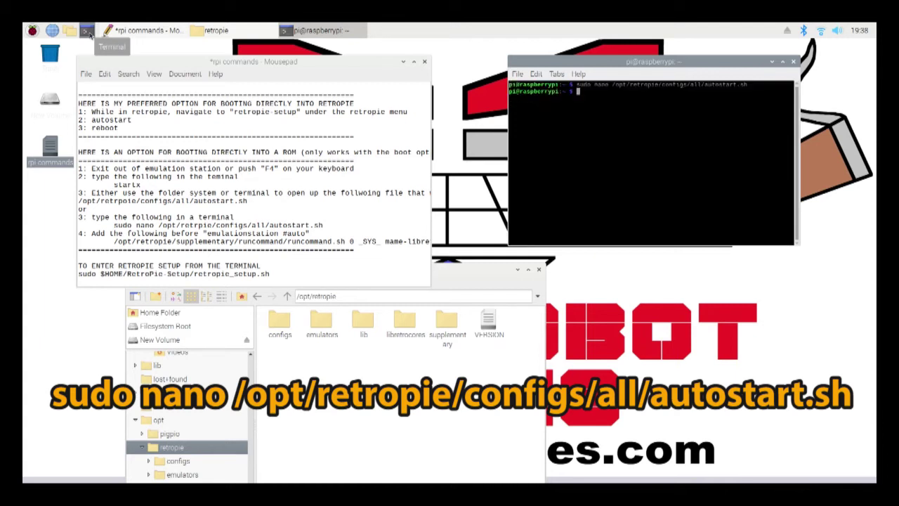
Open the Raspberry Pi's shutdown options.
{"action": "left_click", "coordinate": [31, 31]}
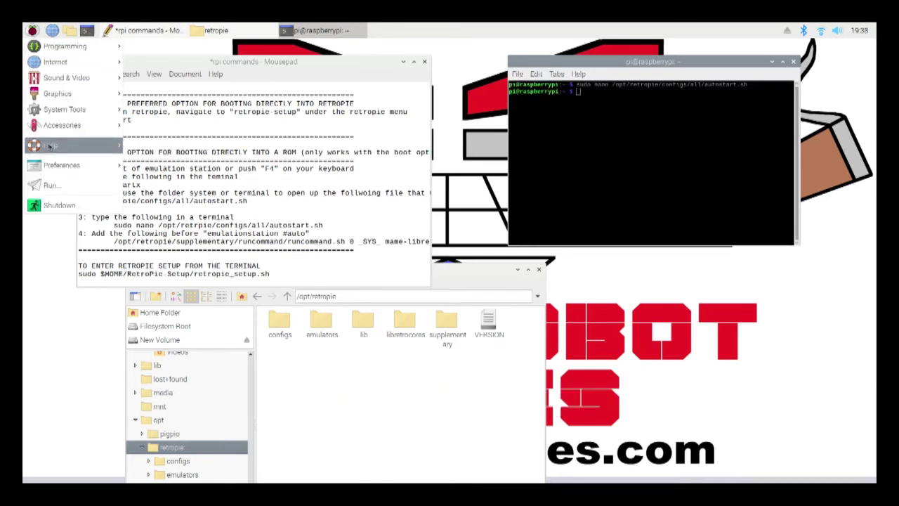
{"action": "left_click", "coordinate": [50, 205]}
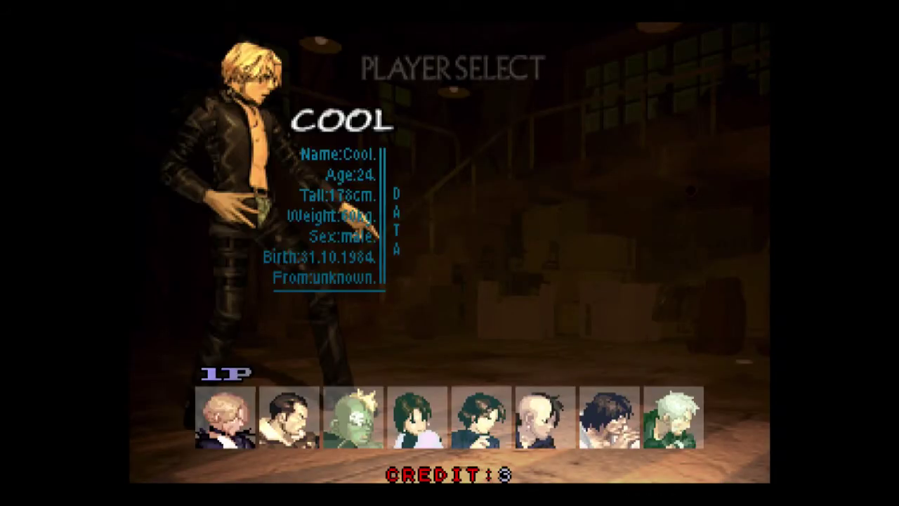
{"action": "key", "text": "ctrl"}
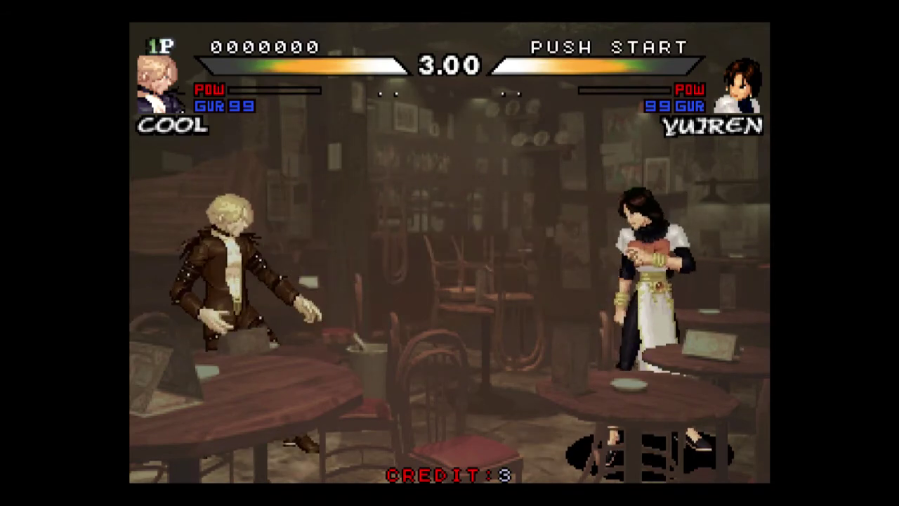
{"action": "key", "text": "Right"}
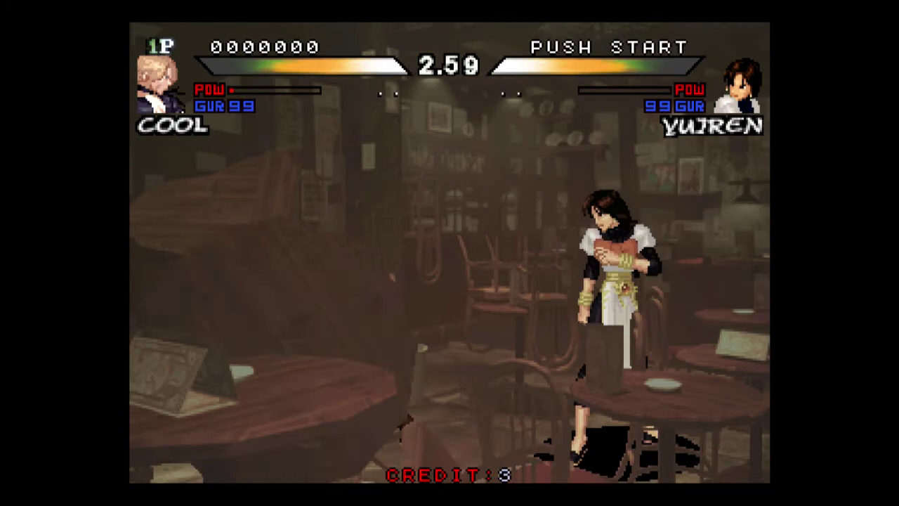
{"action": "key", "text": "Right"}
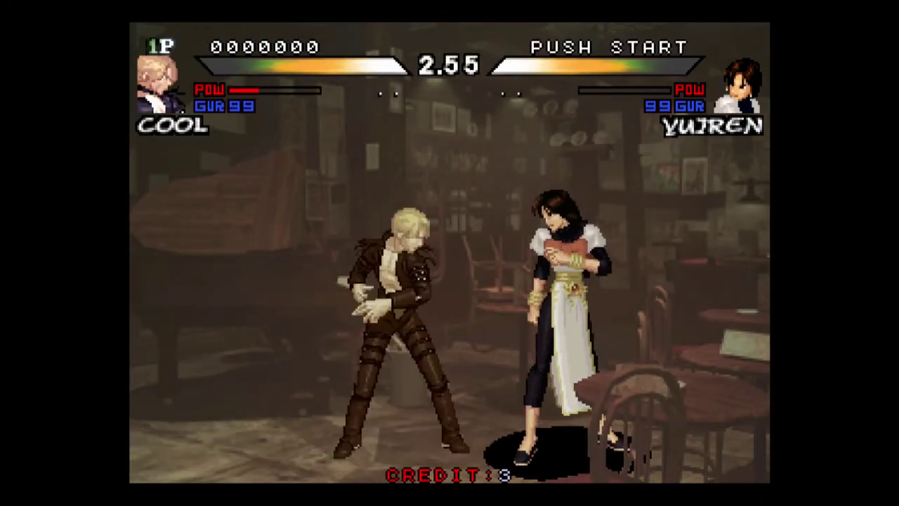
{"action": "key", "text": "a"}
{"action": "key", "text": "Down"}
{"action": "key", "text": "a"}
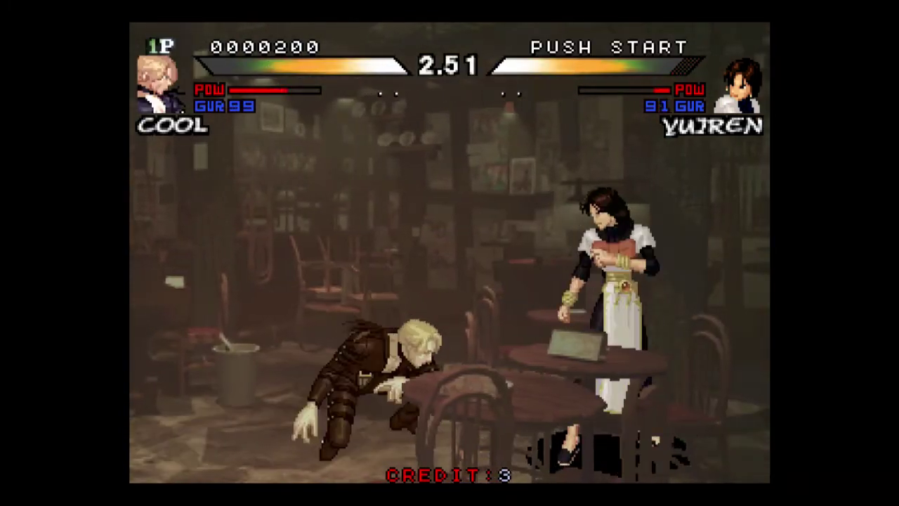
{"action": "key", "text": "a"}
{"action": "key", "text": "Right"}
{"action": "key", "text": "a"}
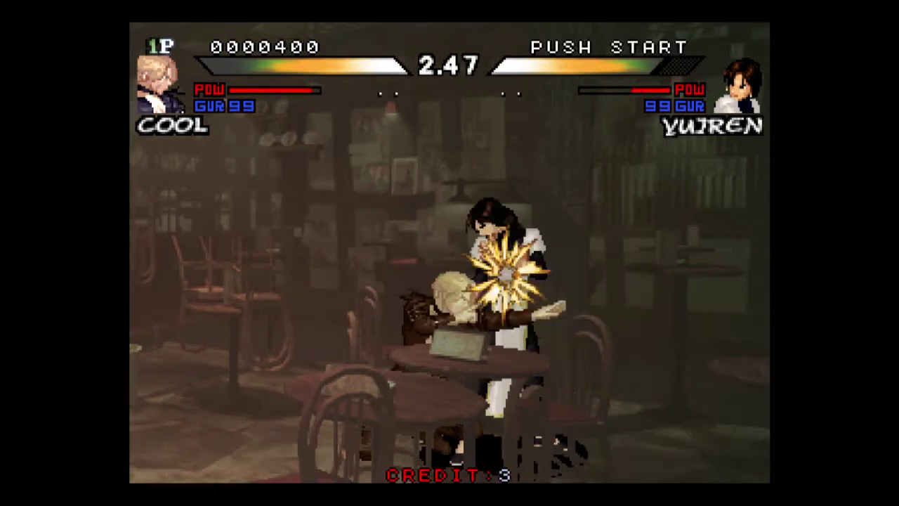
{"action": "key", "text": "a"}
{"action": "key", "text": "Down"}
{"action": "key", "text": "a"}
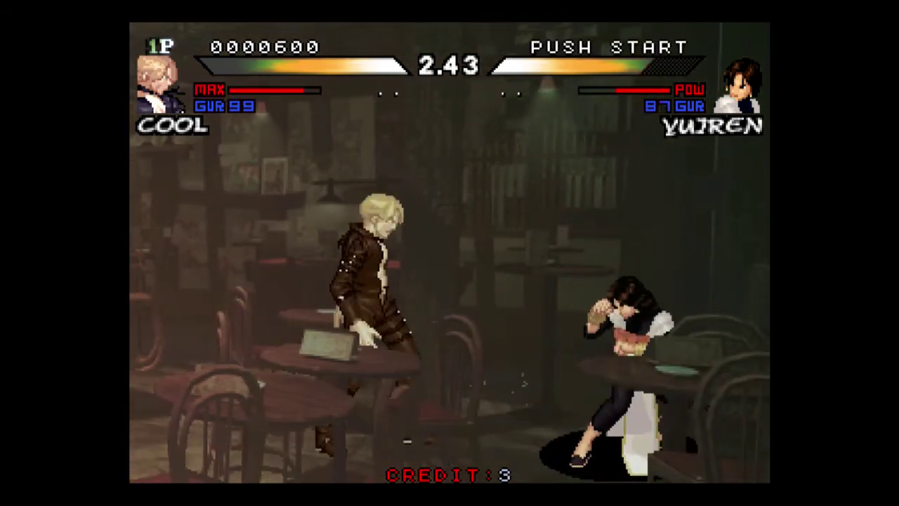
{"action": "key", "text": "Down"}
{"action": "key", "text": "a"}
{"action": "key", "text": "a"}
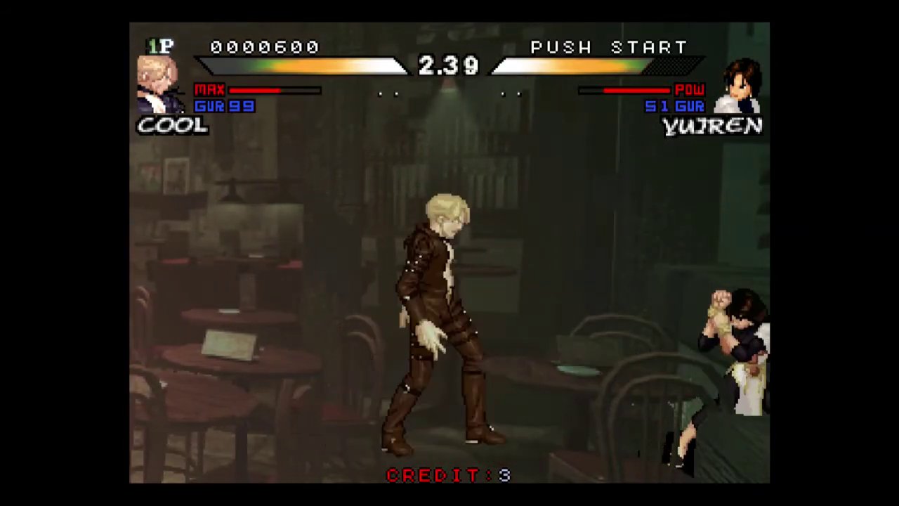
{"action": "key", "text": "Down"}
{"action": "key", "text": "a"}
{"action": "key", "text": "a"}
{"action": "key", "text": "Up"}
{"action": "key", "text": "Right"}
{"action": "key", "text": "a"}
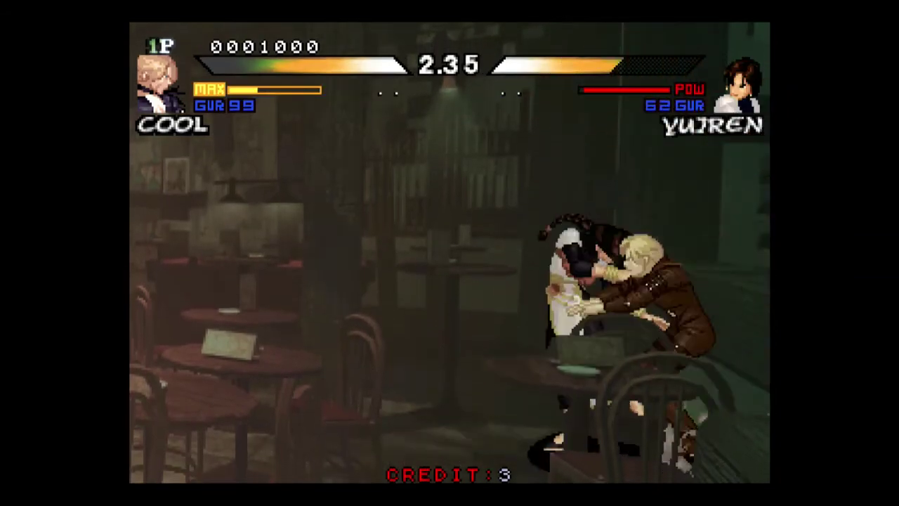
{"action": "key", "text": "Up"}
{"action": "key", "text": "a"}
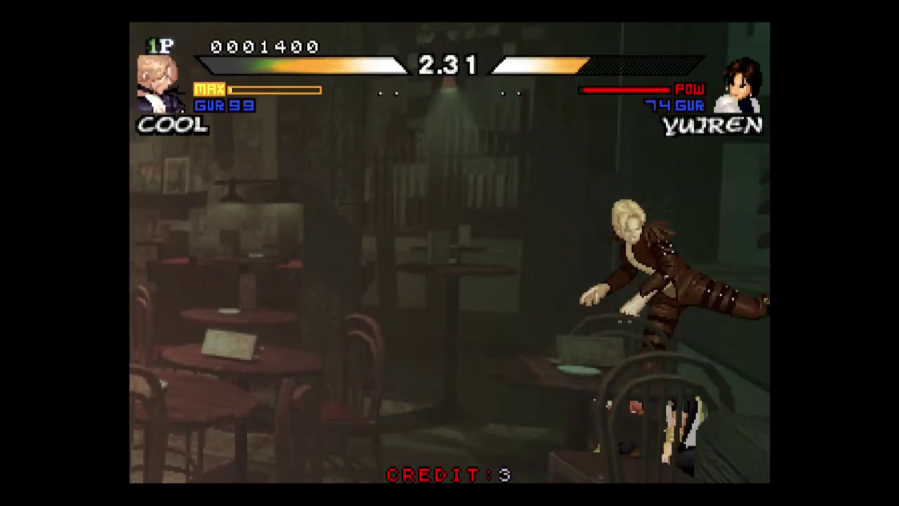
{"action": "key", "text": "a"}
{"action": "key", "text": "Down"}
{"action": "key", "text": "a"}
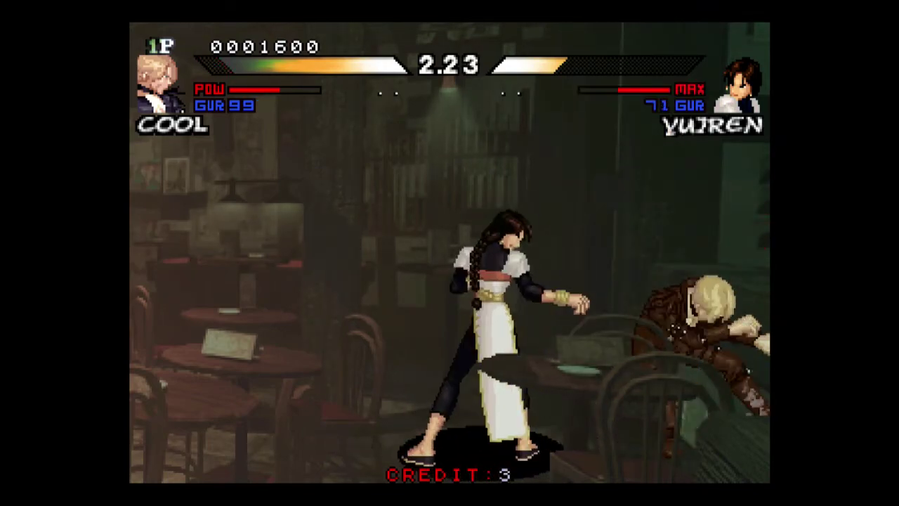
{"action": "key", "text": "Left"}
{"action": "key", "text": "Up"}
{"action": "key", "text": "a"}
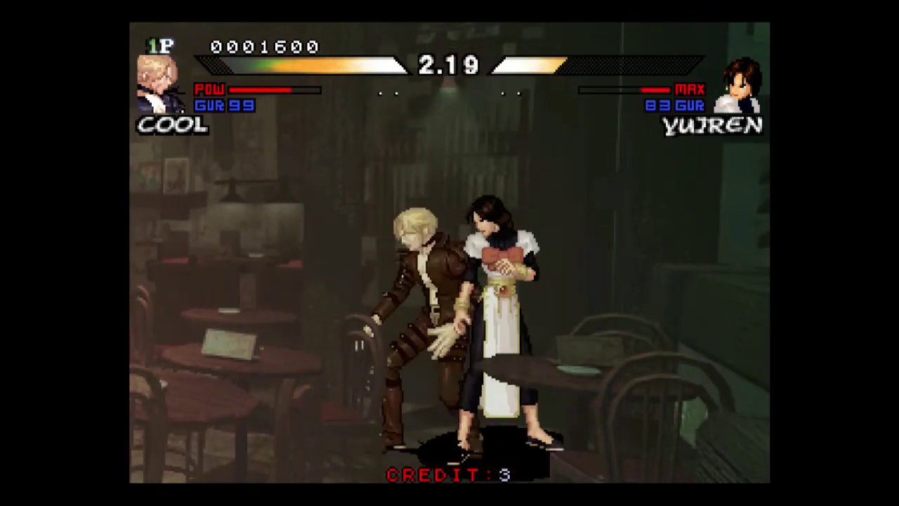
{"action": "key", "text": "Right"}
{"action": "key", "text": "a"}
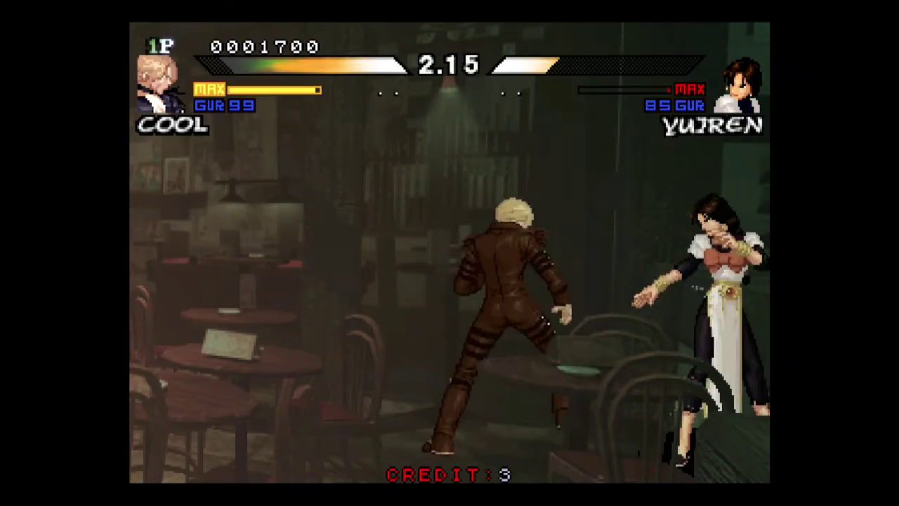
{"action": "key", "text": "Down"}
{"action": "key", "text": "a"}
{"action": "key", "text": "Down"}
{"action": "key", "text": "a"}
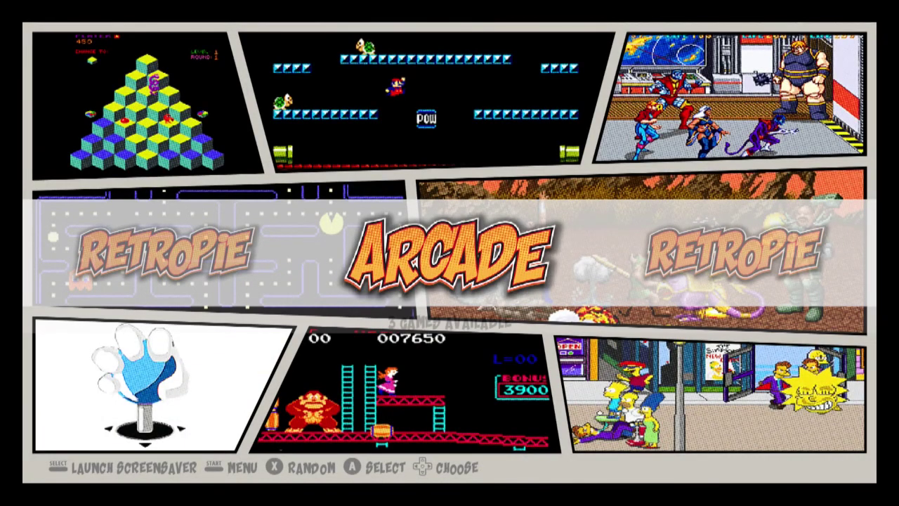
Bring up EmulationStation's quit options and move the selection to Quit EmulationStation.
{"action": "key", "text": "Return"}
{"action": "key", "text": "Down"}
{"action": "key", "text": "Down"}
{"action": "key", "text": "Down"}
{"action": "key", "text": "Down"}
{"action": "key", "text": "Down"}
{"action": "key", "text": "Down"}
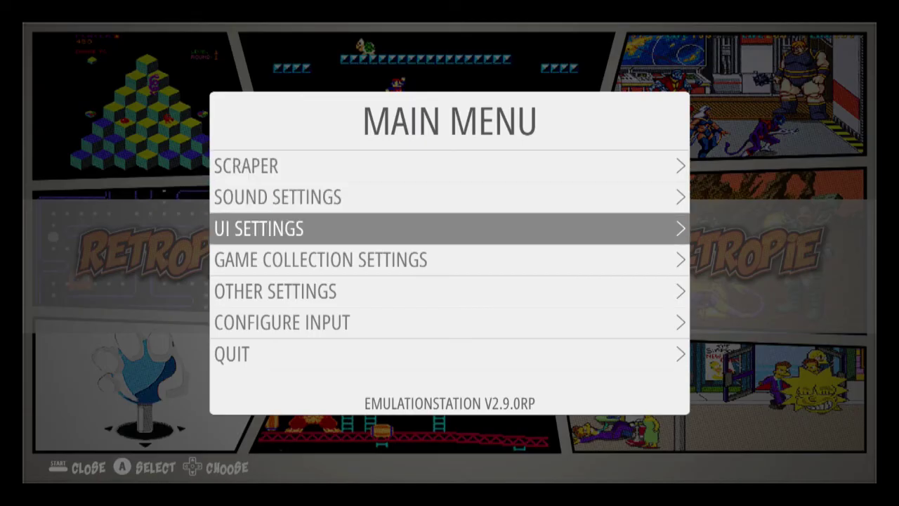
{"action": "key", "text": "Return"}
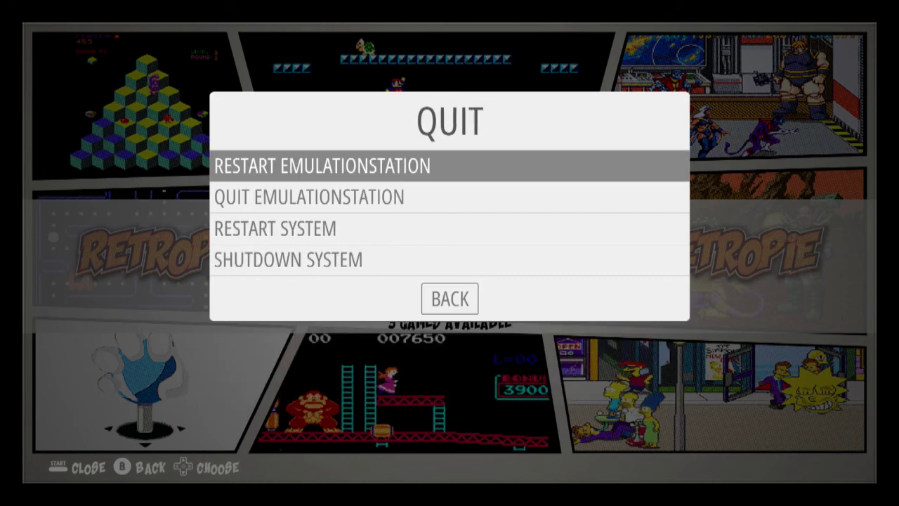
{"action": "key", "text": "Down"}
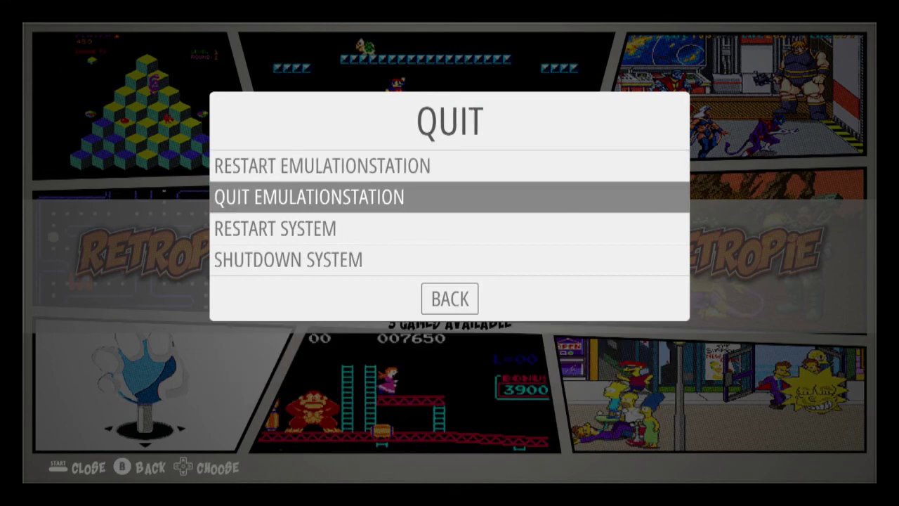